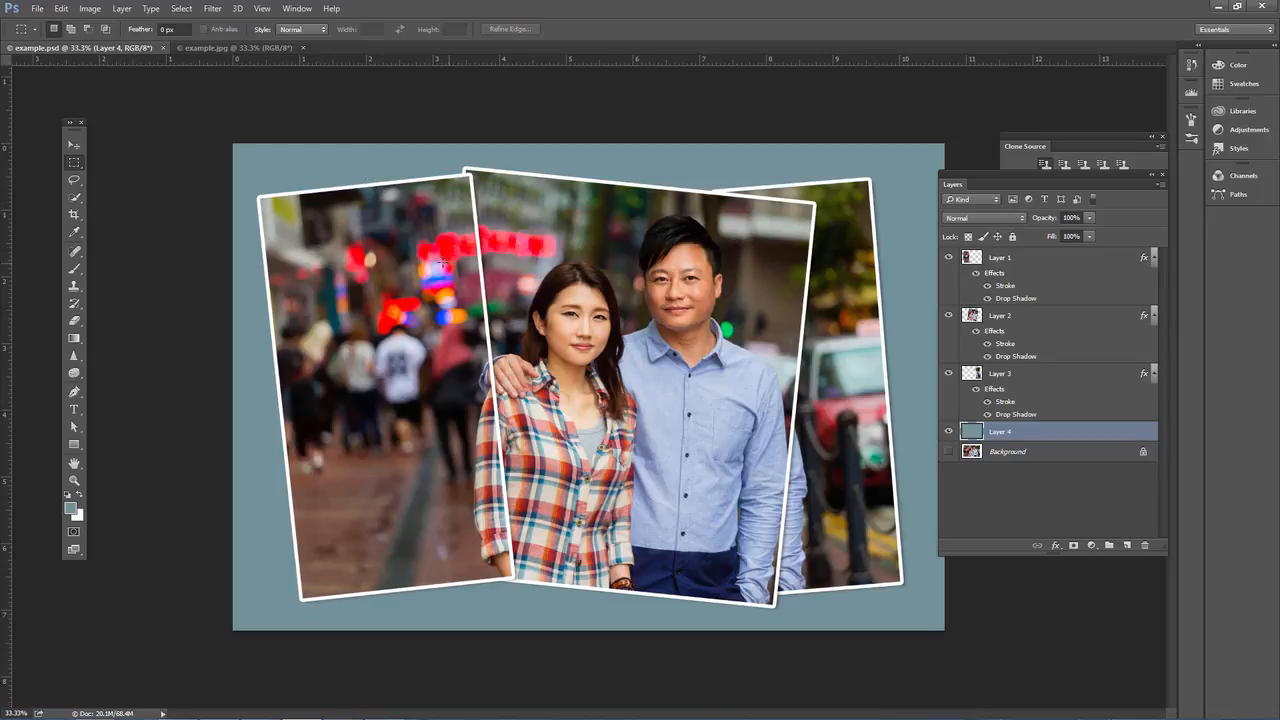
Compare the finished collage in example.psd with the original photo in example.jpg
left_click(250, 48)
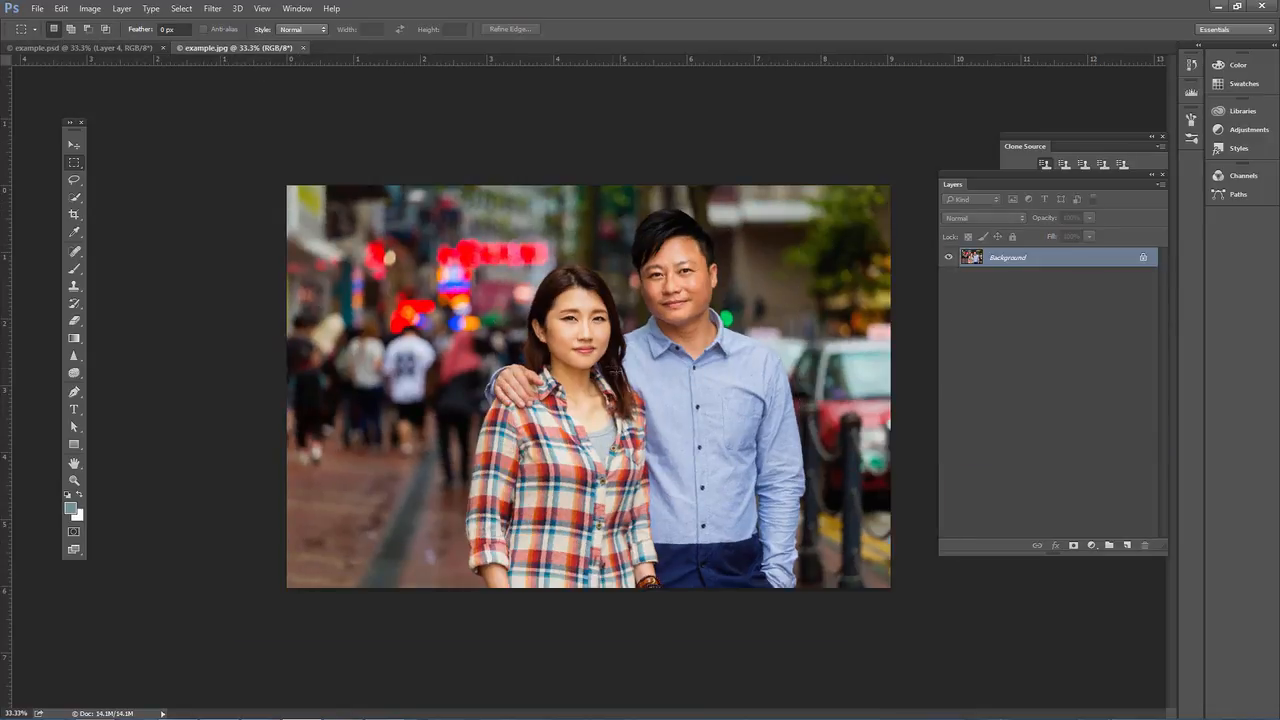
left_click(119, 47)
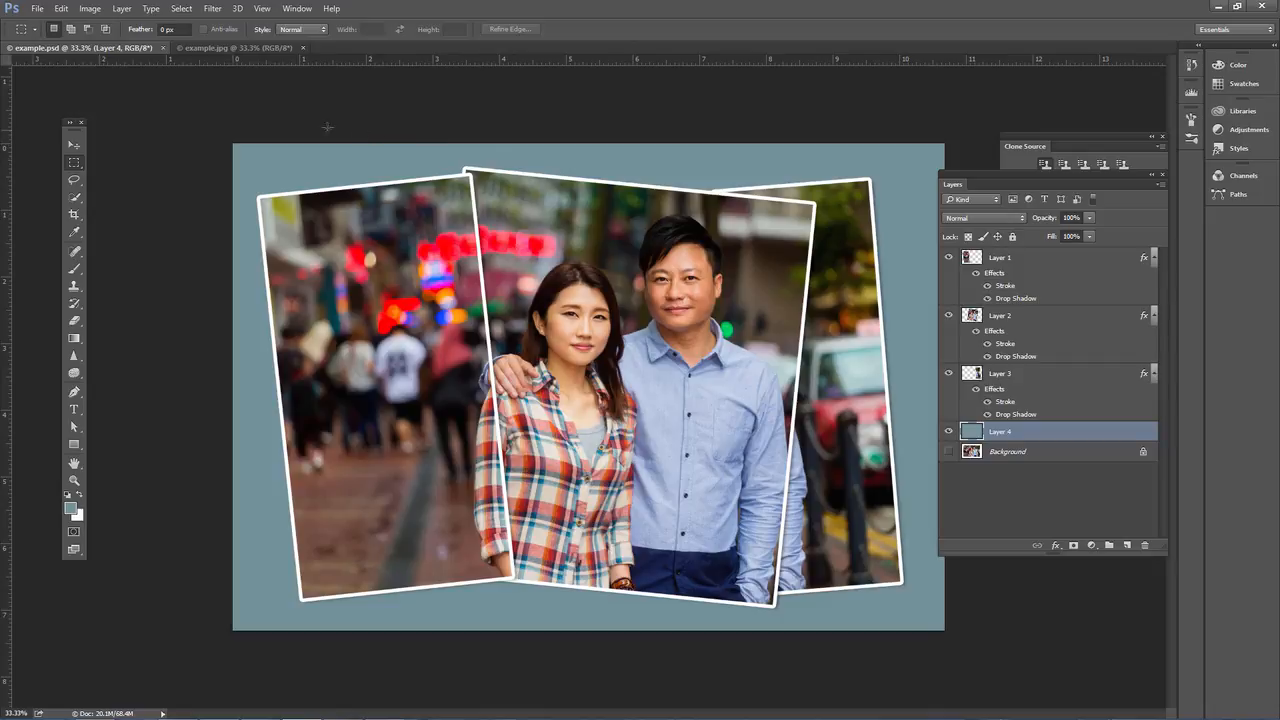
left_click(231, 46)
left_click(122, 46)
left_click(214, 45)
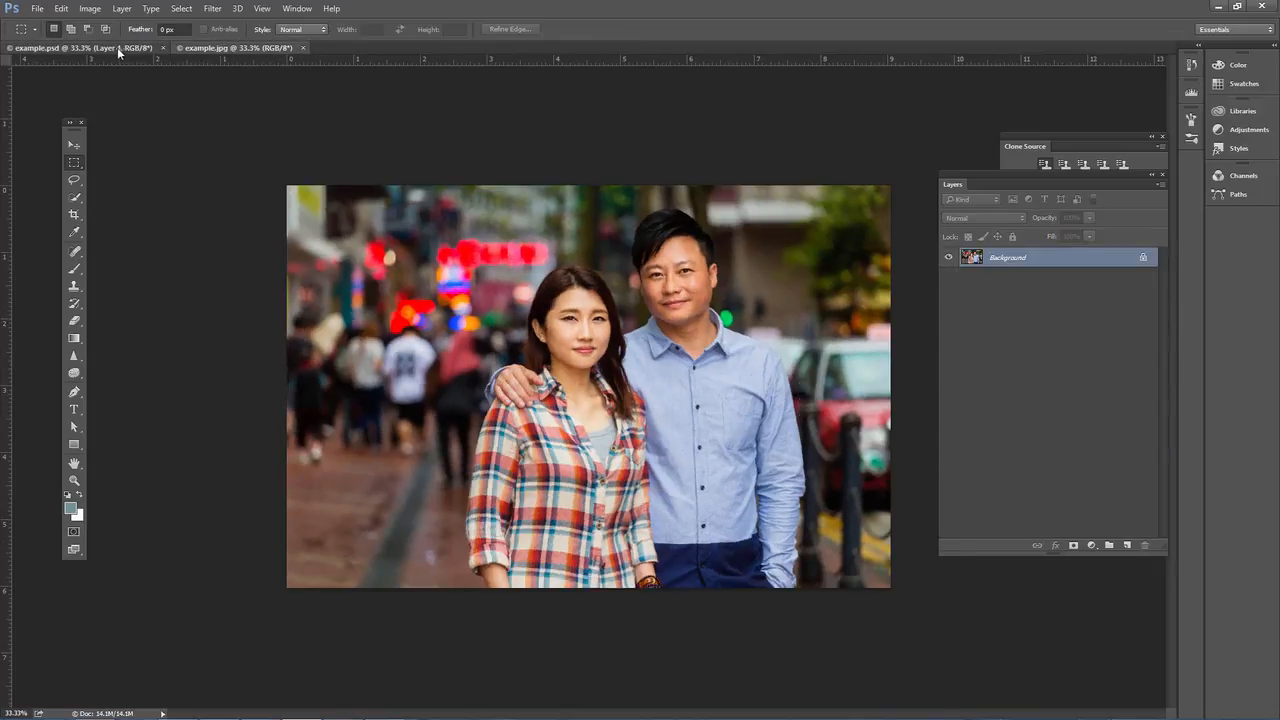
left_click(117, 47)
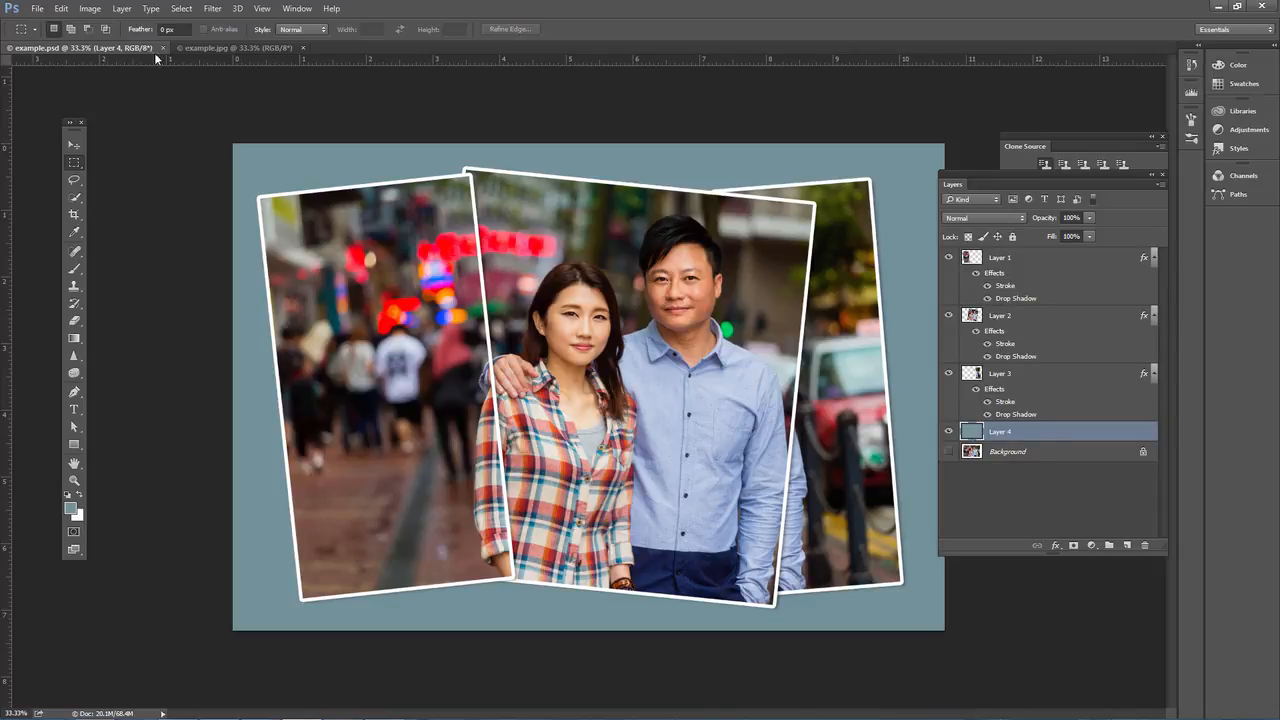
left_click(240, 48)
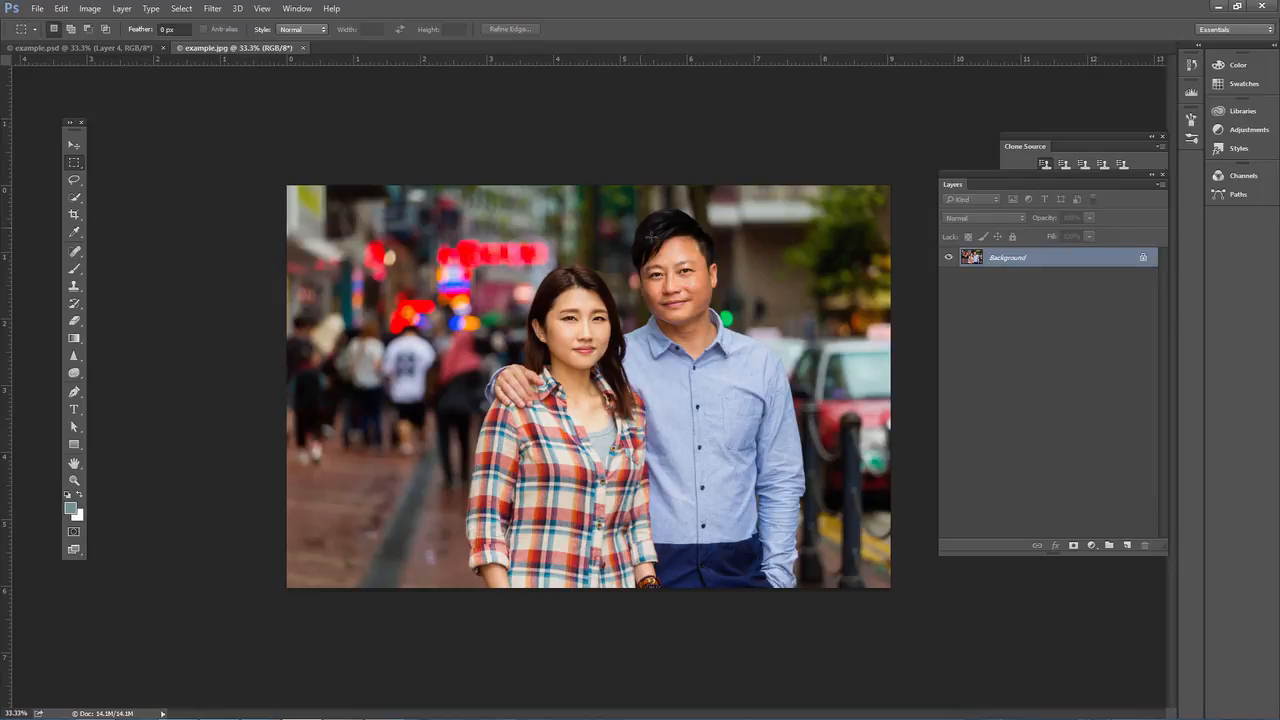
Try Rectangular Marquee selections over six sections of the example.jpg photo, three upper and three lower, and deselect
right_click(74, 162)
left_click(128, 163)
left_click(128, 48)
left_click(215, 48)
left_click_drag(268, 160, 479, 375)
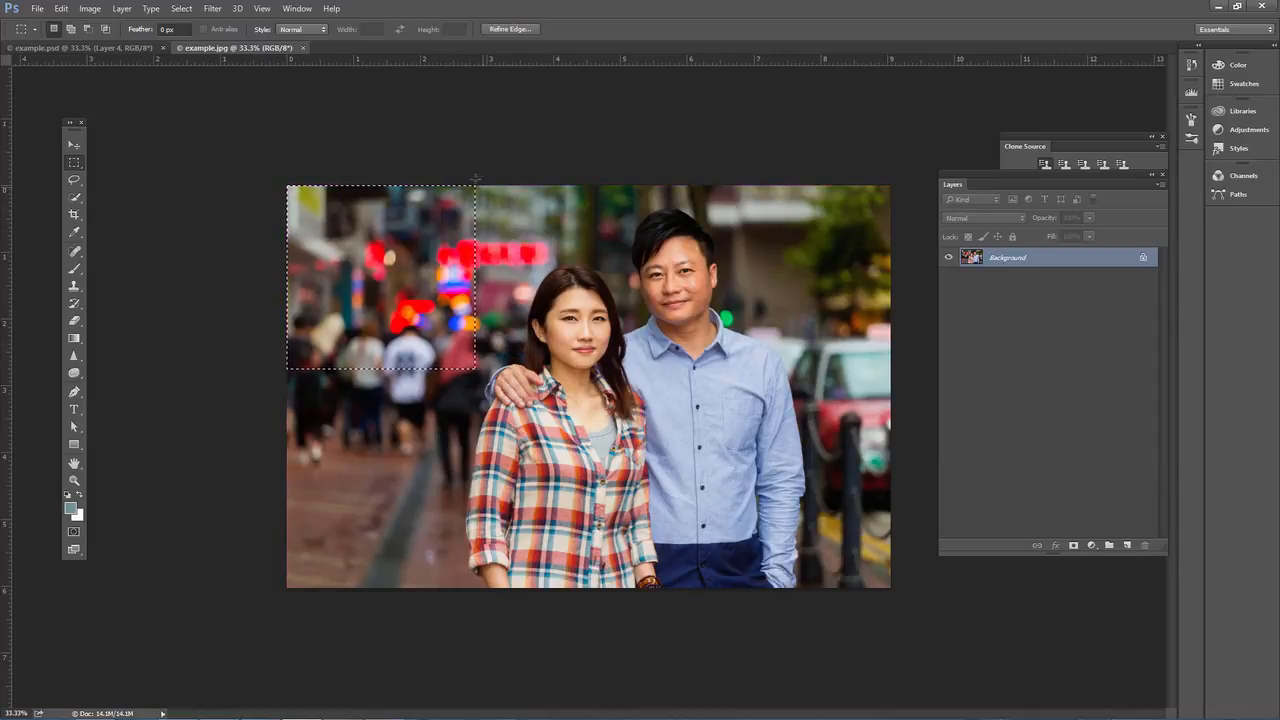
left_click_drag(470, 180, 749, 397)
left_click_drag(749, 175, 921, 421)
left_click_drag(279, 598, 519, 423)
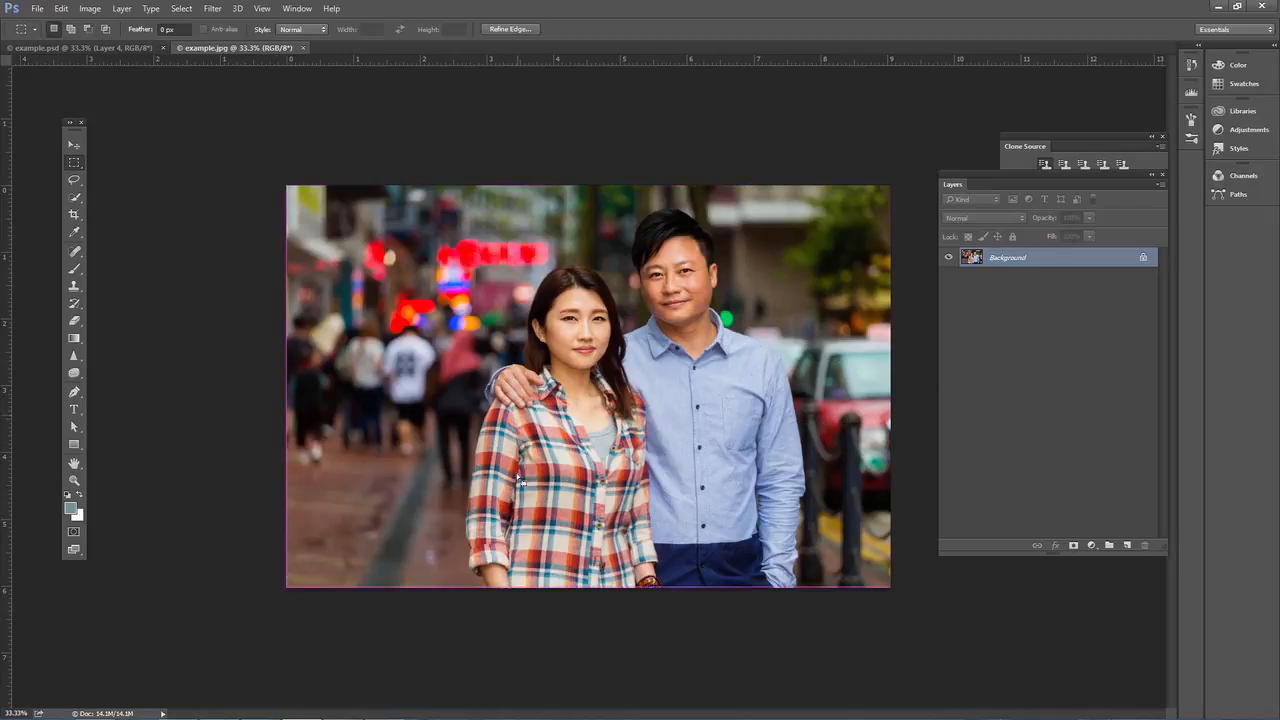
left_click_drag(464, 594, 754, 390)
left_click_drag(933, 604, 695, 394)
key("ctrl+d")
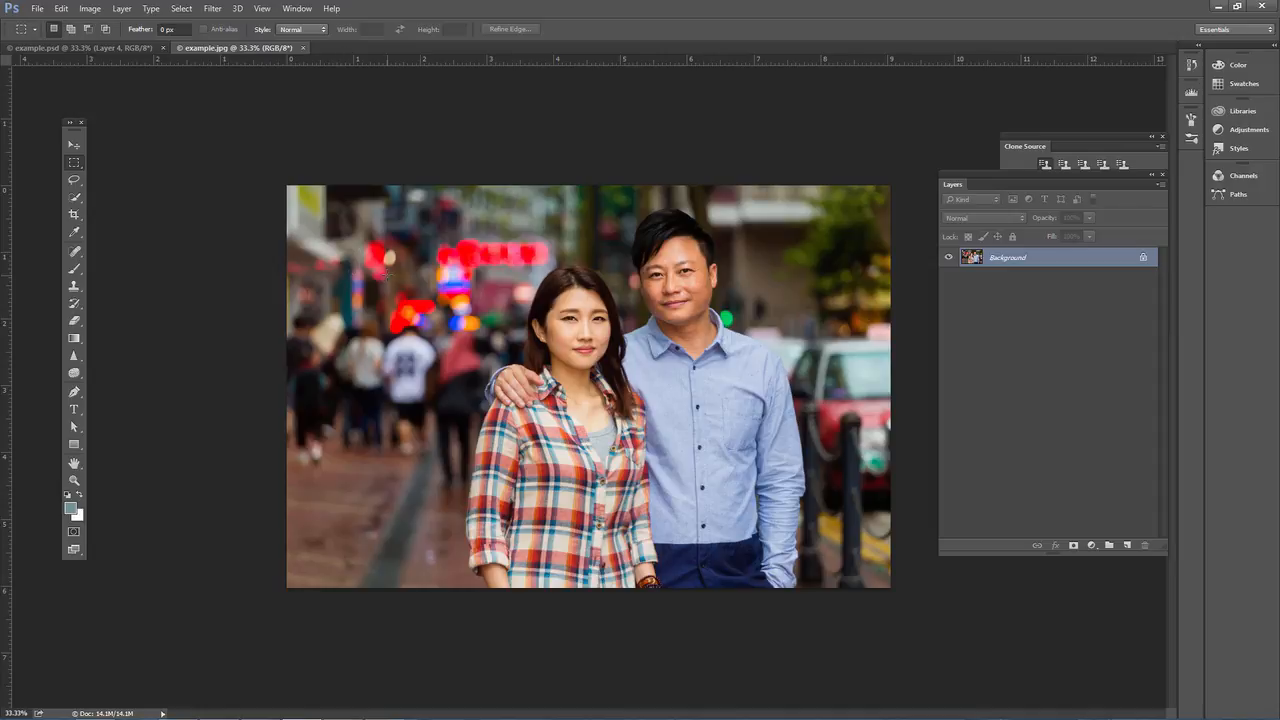
Place vertical guides at about 2.5 and 6.6 in and a horizontal guide at about 3 in on the photo
left_click_drag(12, 121, 452, 190)
left_click_drag(6, 194, 730, 248)
left_click_drag(400, 62, 392, 386)
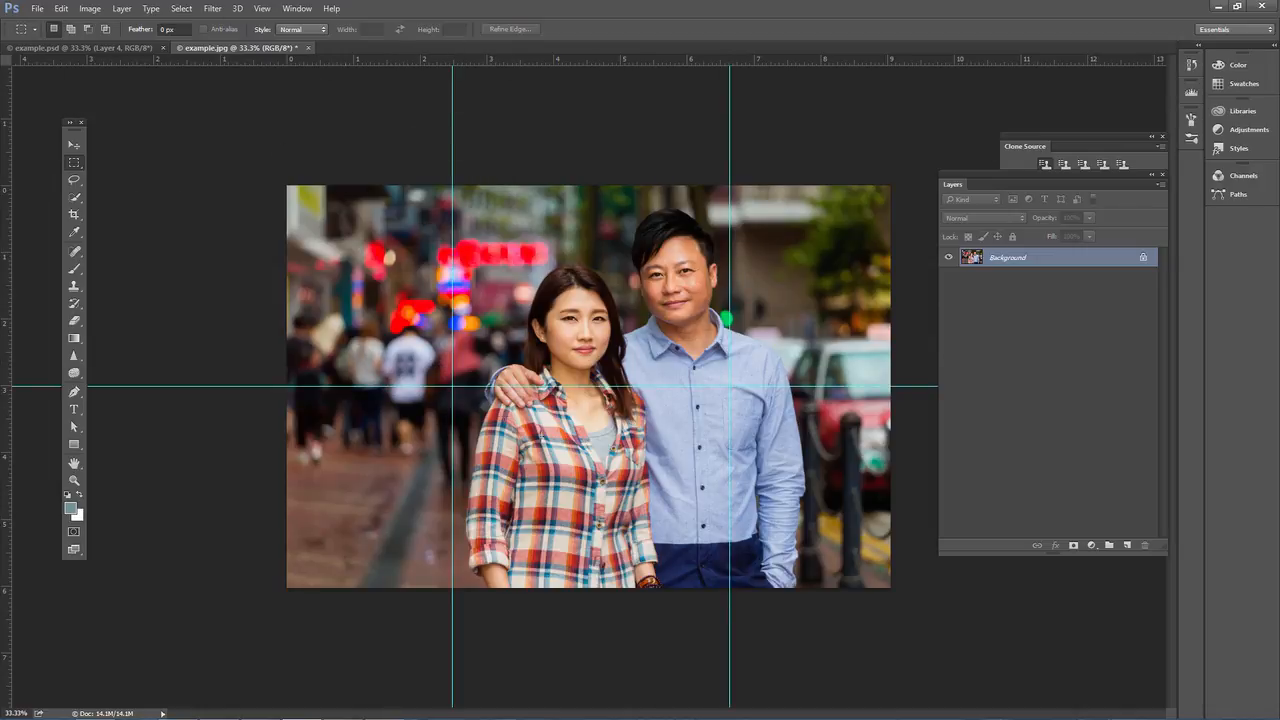
Remove all three guides from the photo with the Move tool and return to the Rectangular Marquee tool
left_click(297, 8)
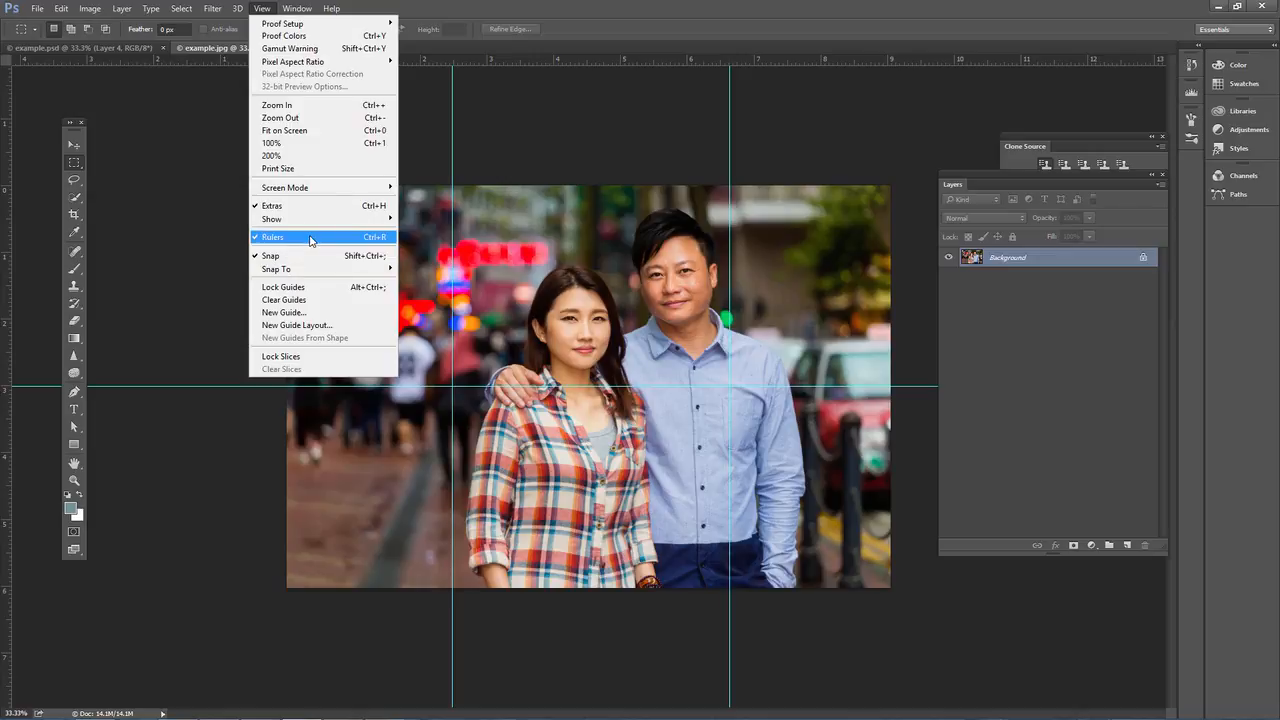
left_click(450, 91)
left_click_drag(450, 92, 444, 92)
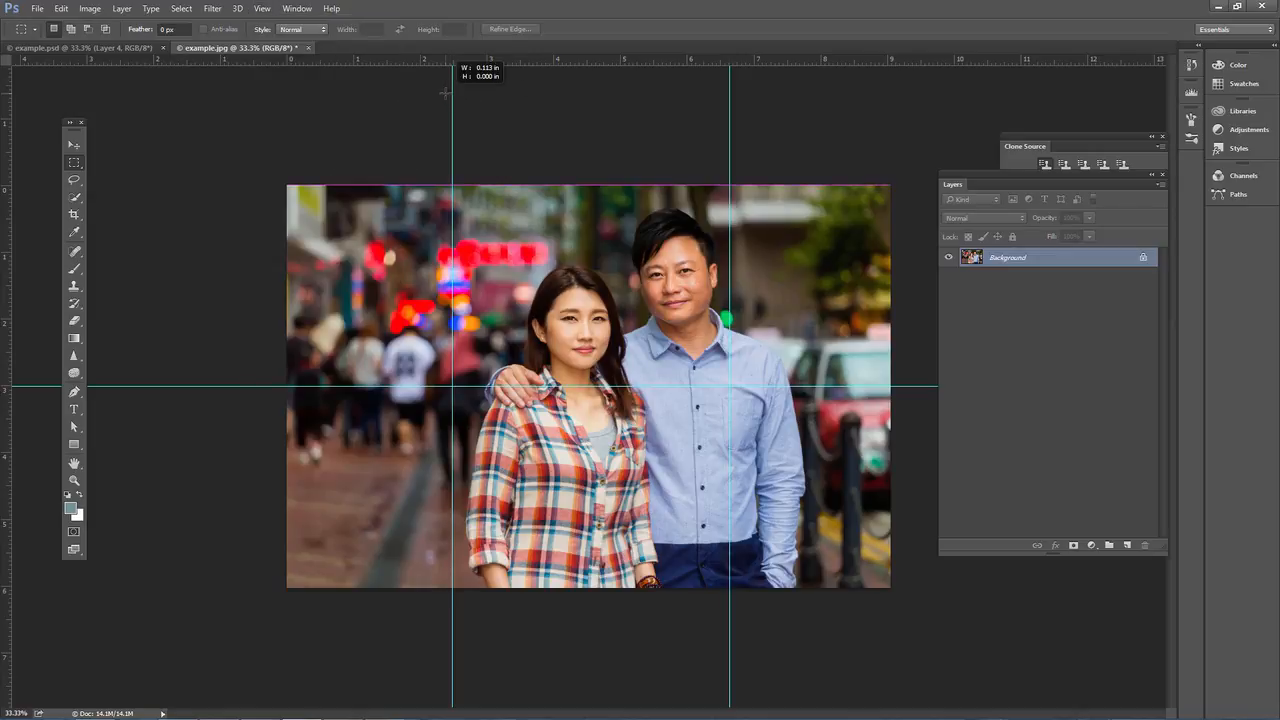
left_click(610, 277)
left_click(74, 145)
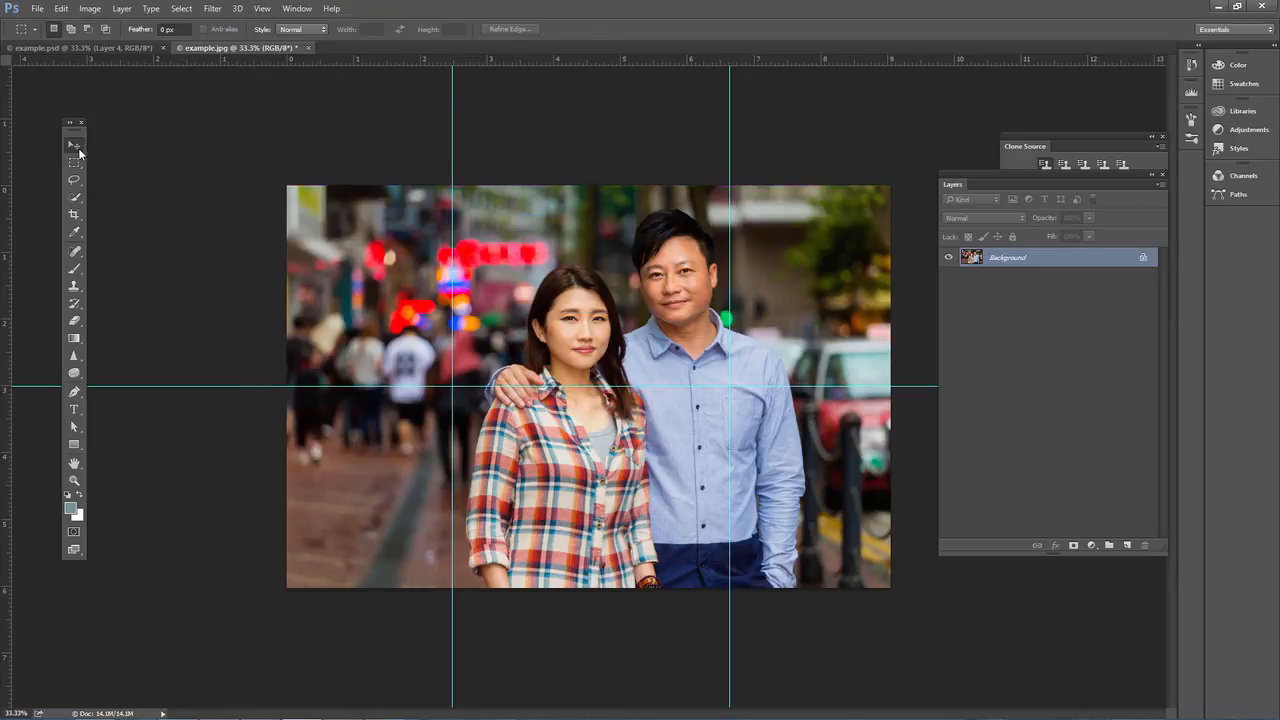
left_click_drag(450, 115, 9, 118)
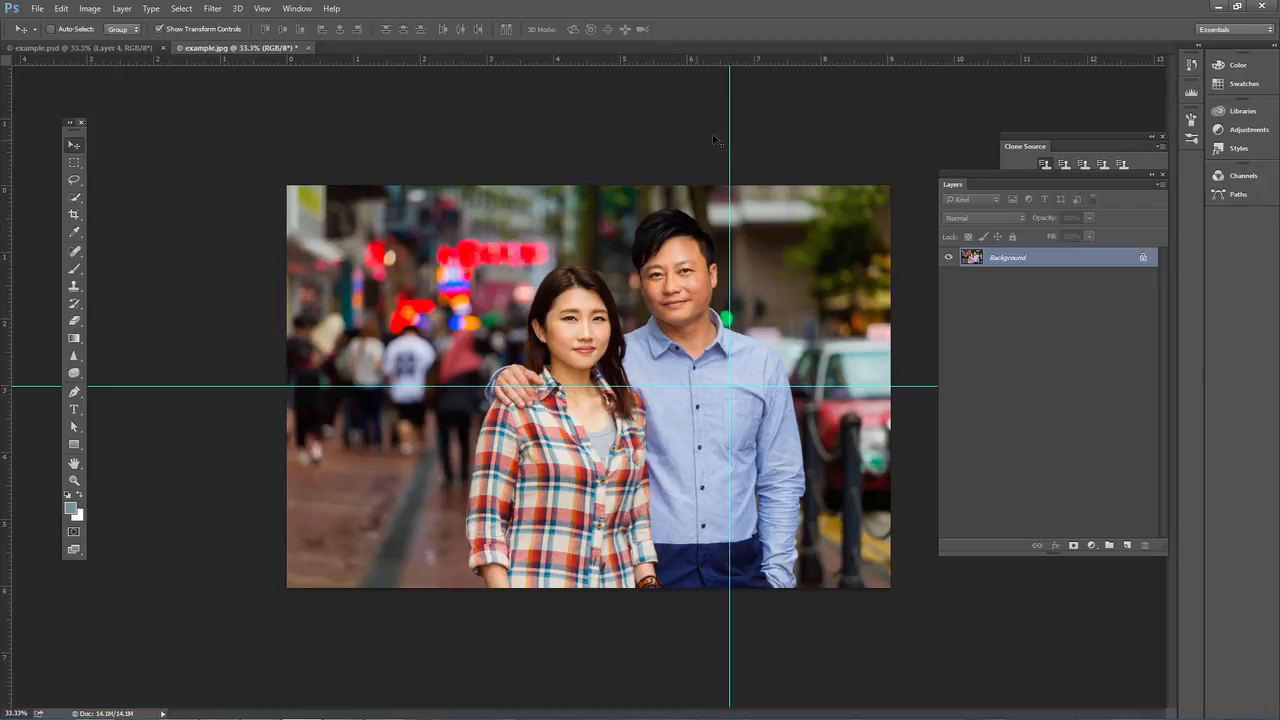
left_click_drag(730, 127, 6, 118)
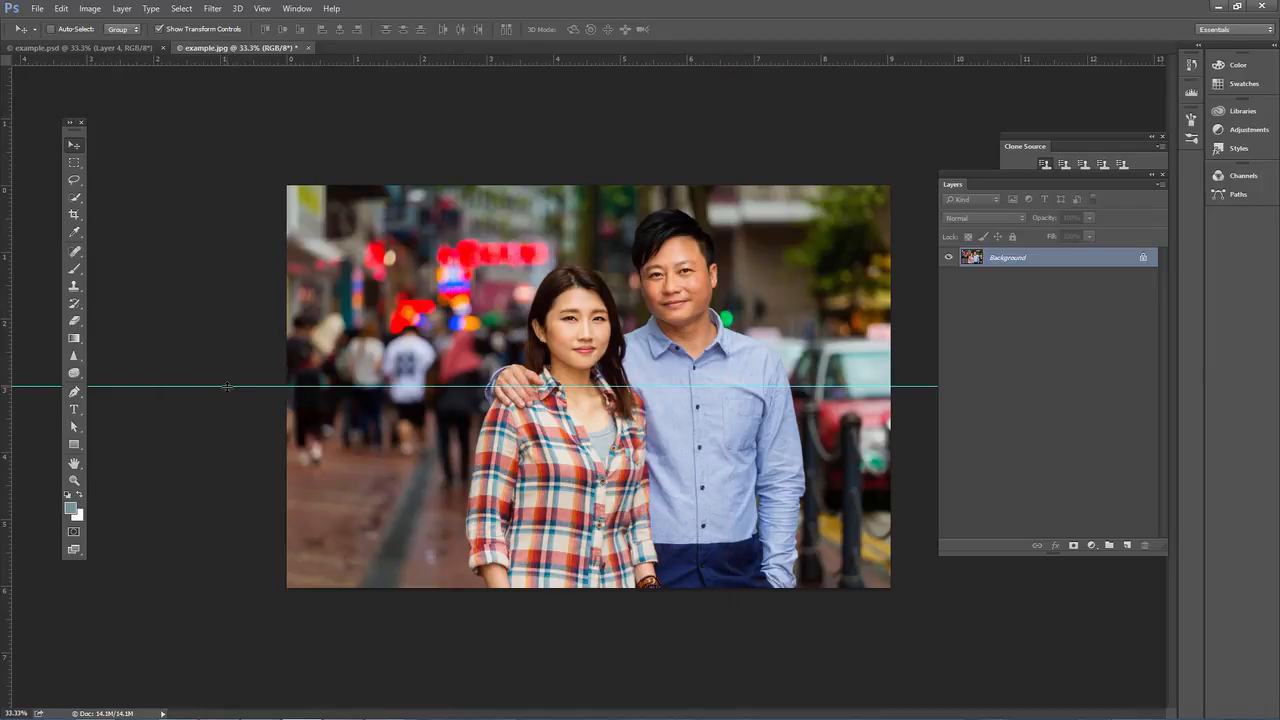
left_click_drag(232, 387, 243, 714)
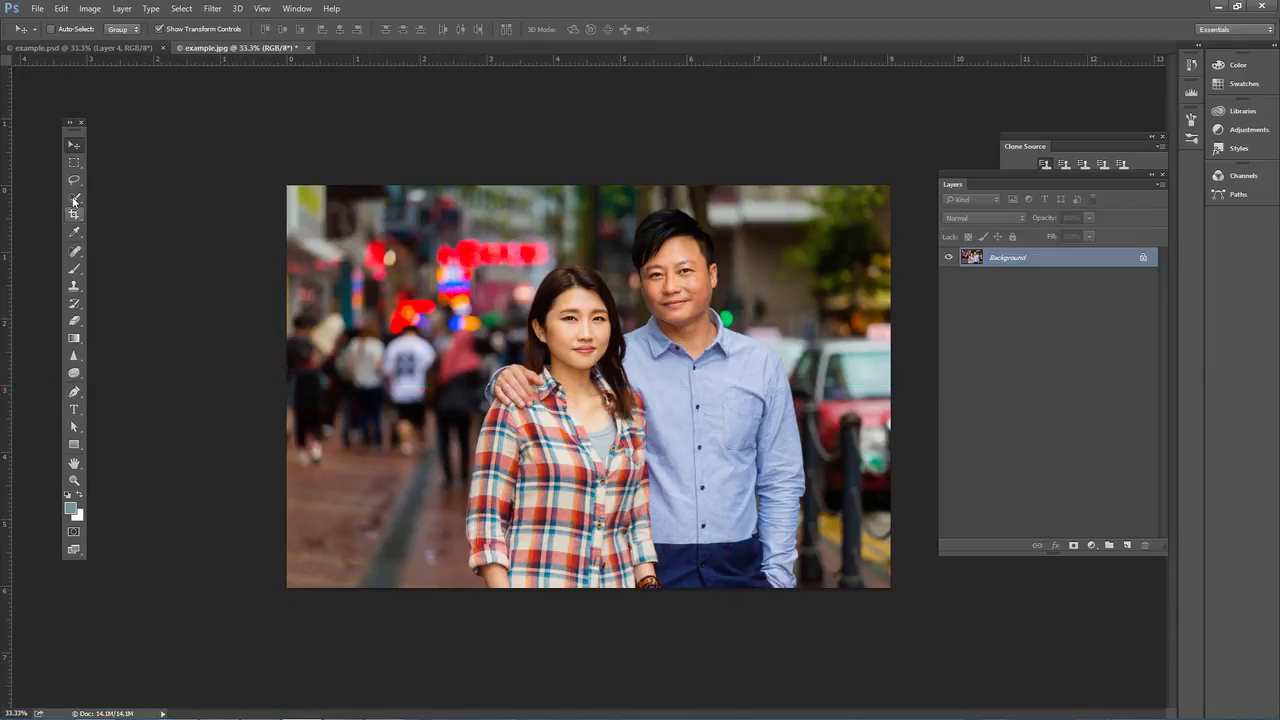
left_click(74, 162)
left_click(105, 48)
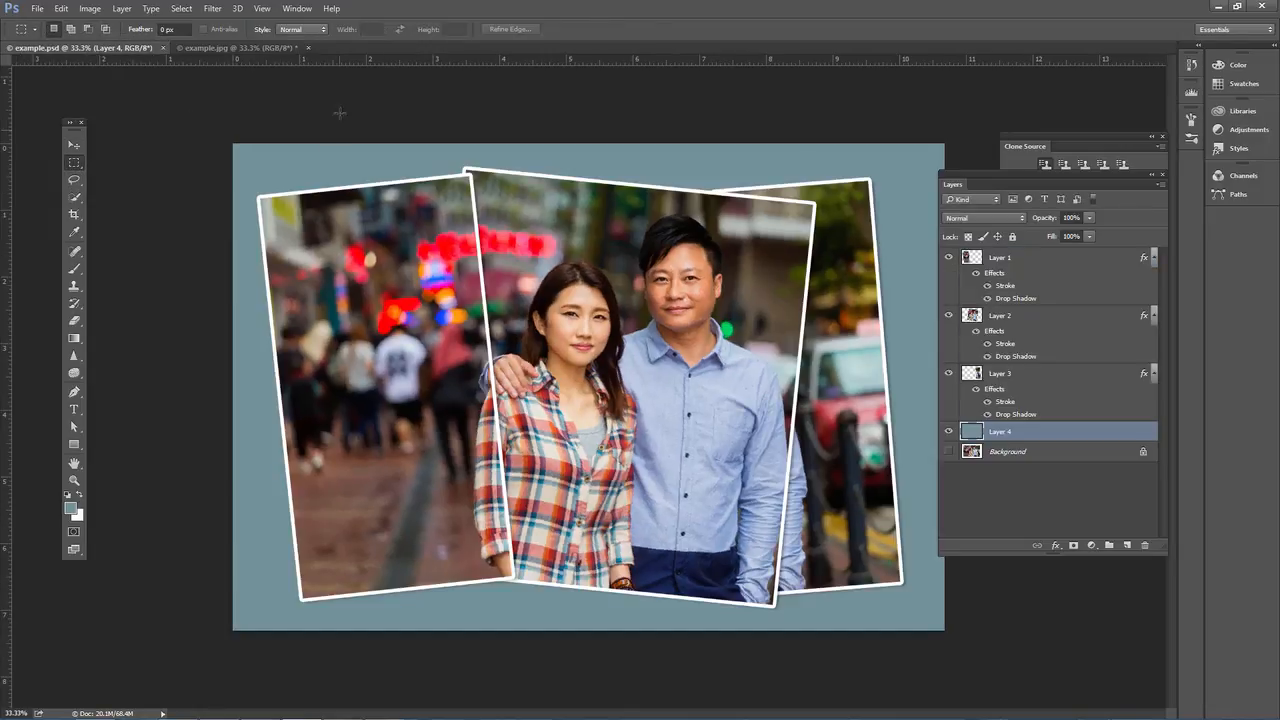
left_click(255, 49)
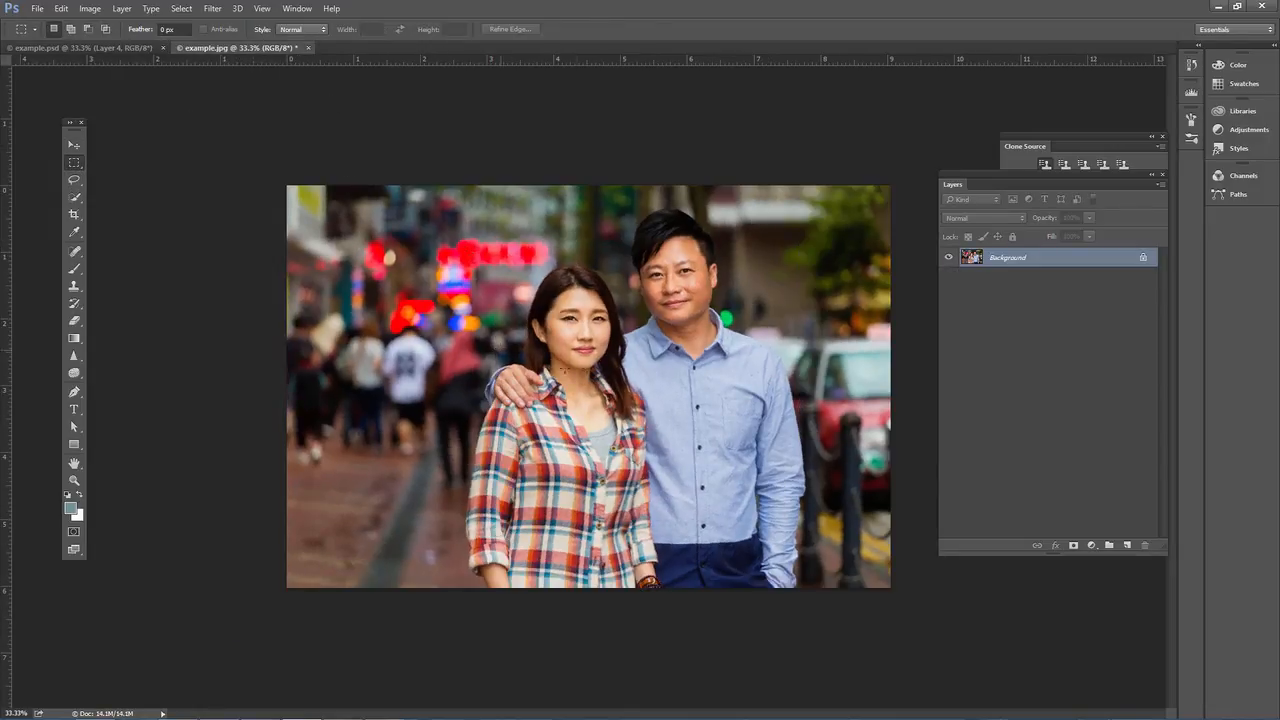
left_click_drag(277, 181, 490, 386)
left_click_drag(484, 185, 722, 383)
left_click(985, 428)
Copy the photo's full-height left section, about 2.9 in wide, to a new layer and check it with the Background layer hidden
left_click_drag(254, 162, 482, 630)
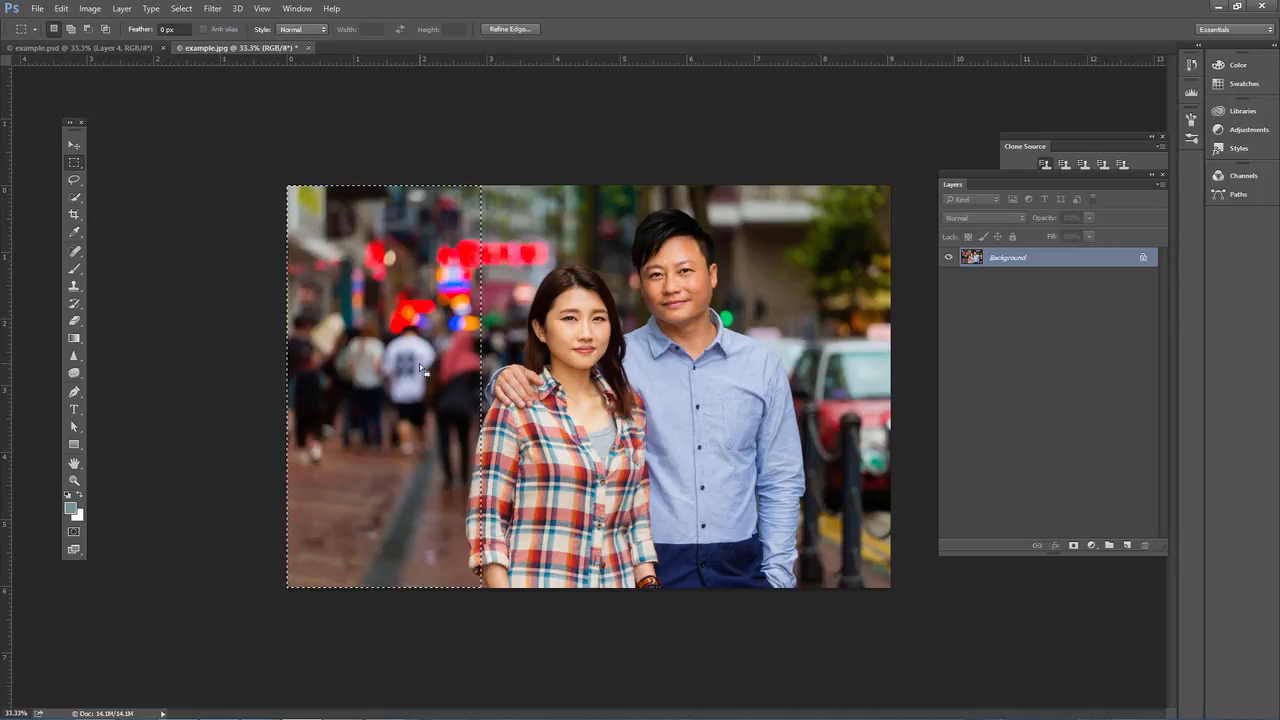
key("ctrl+j")
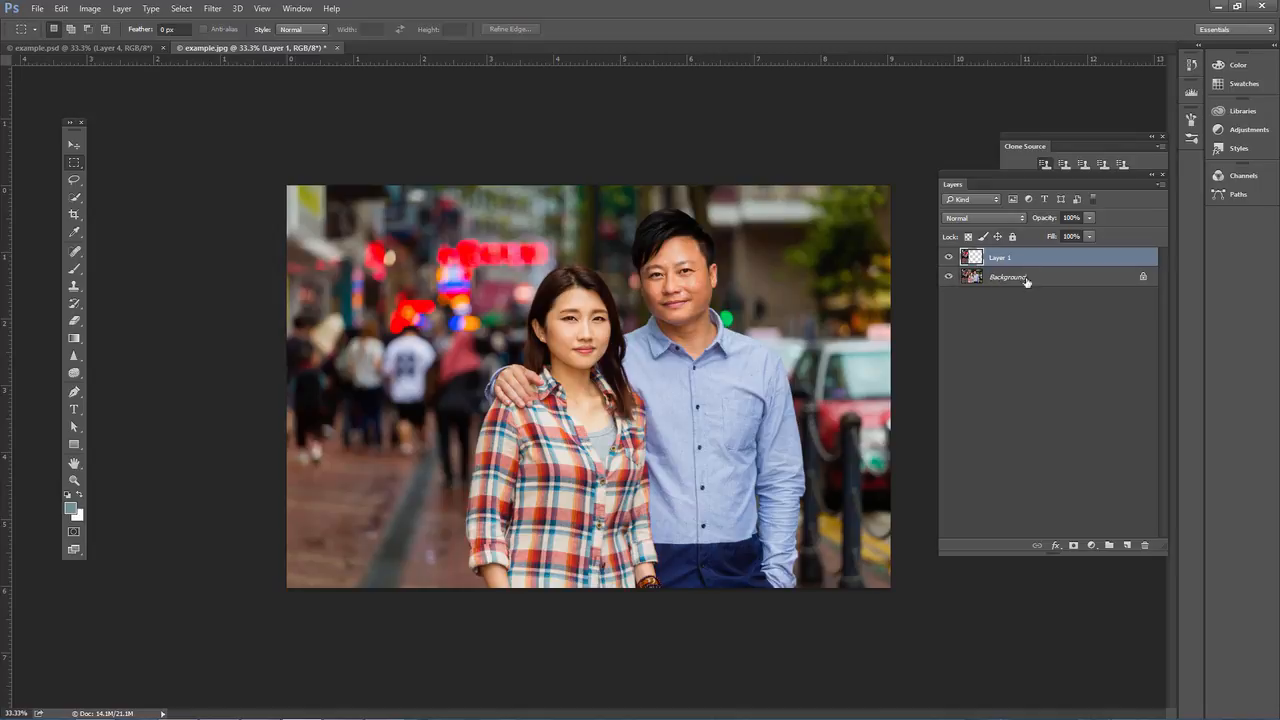
left_click(948, 277)
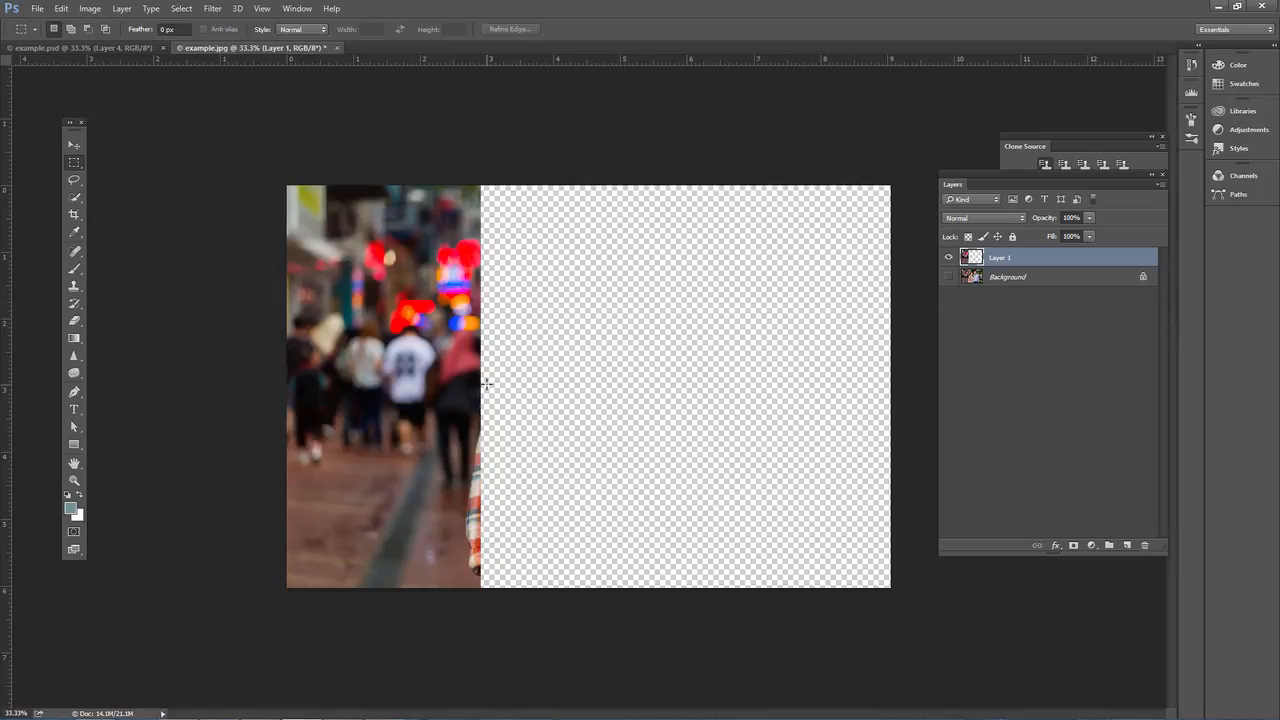
left_click(948, 277)
left_click(948, 277)
left_click(950, 277)
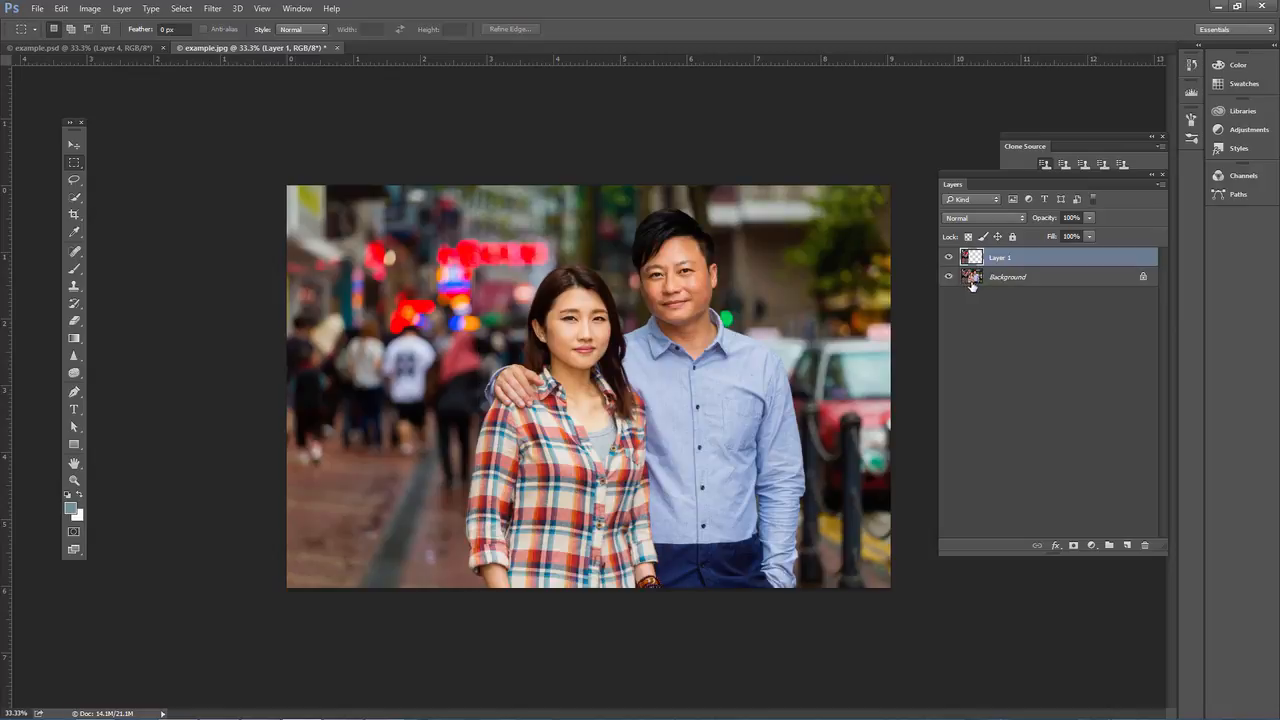
Copy a full-height middle section of the Background layer around the couple, from about 2.6 to 7.7 in, to a new layer
left_click(976, 283)
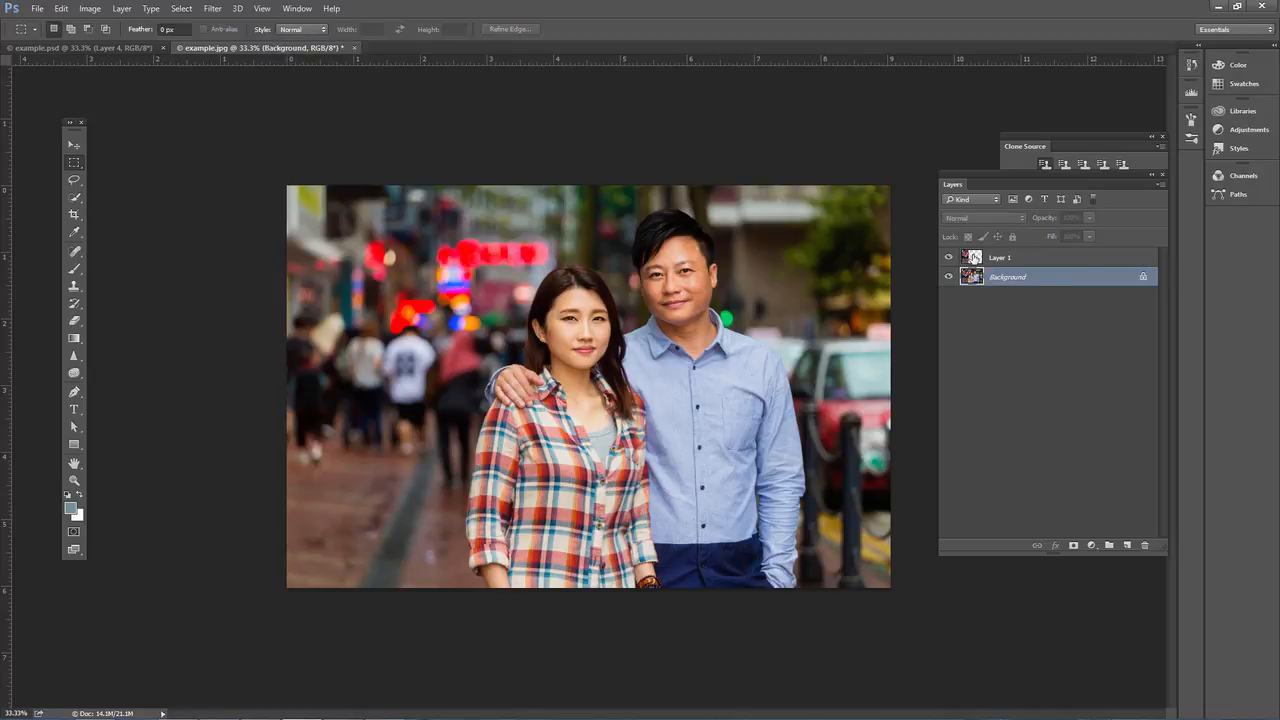
left_click(972, 259)
left_click(974, 281)
left_click_drag(458, 169, 802, 611)
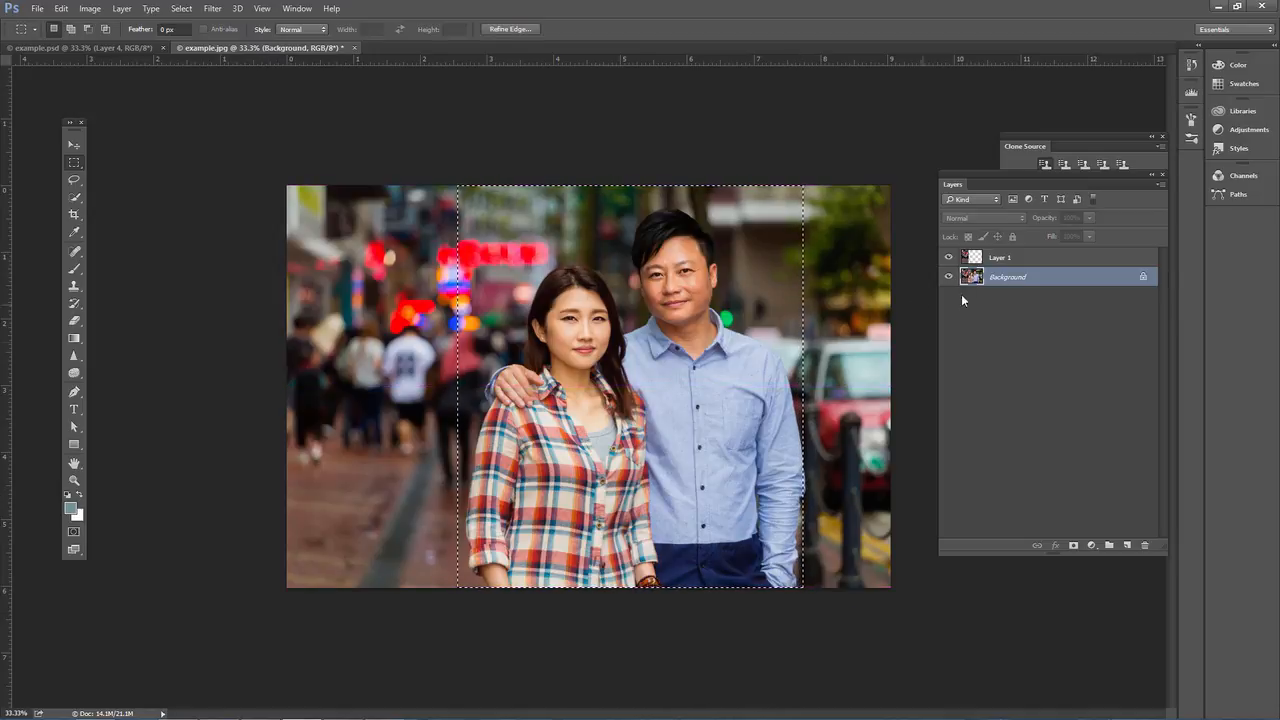
left_click(975, 258)
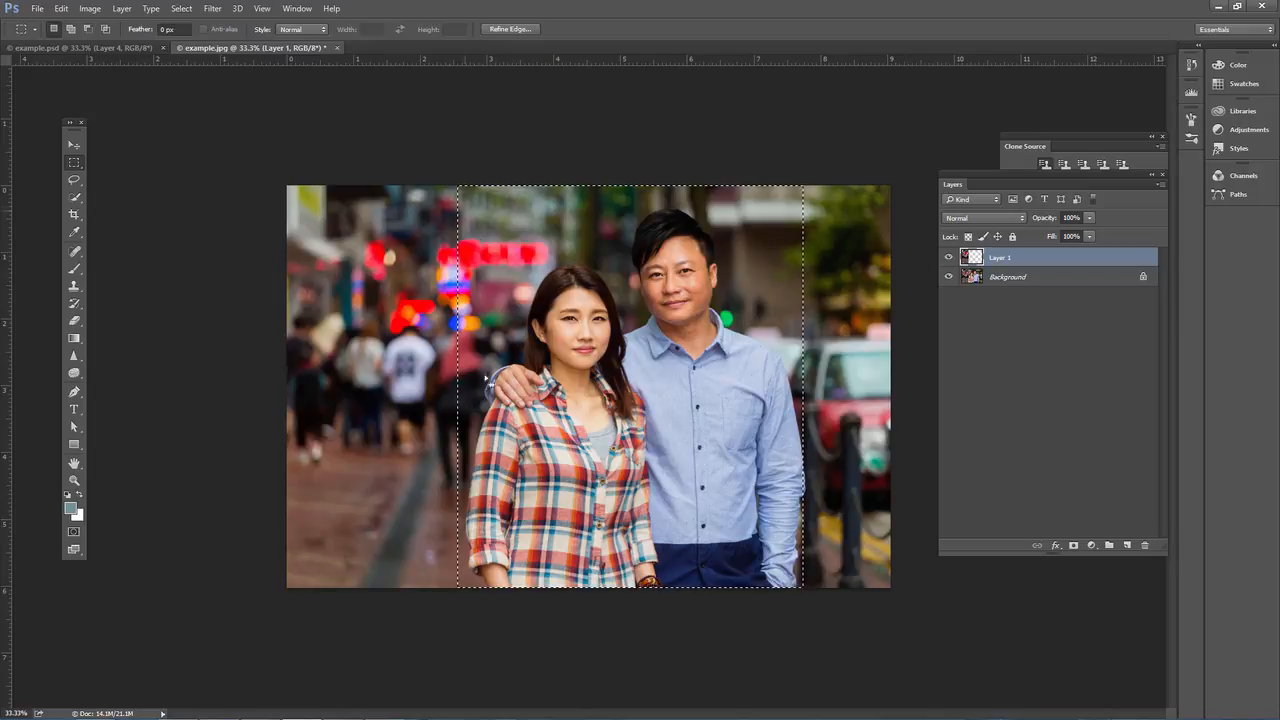
left_click(1003, 279)
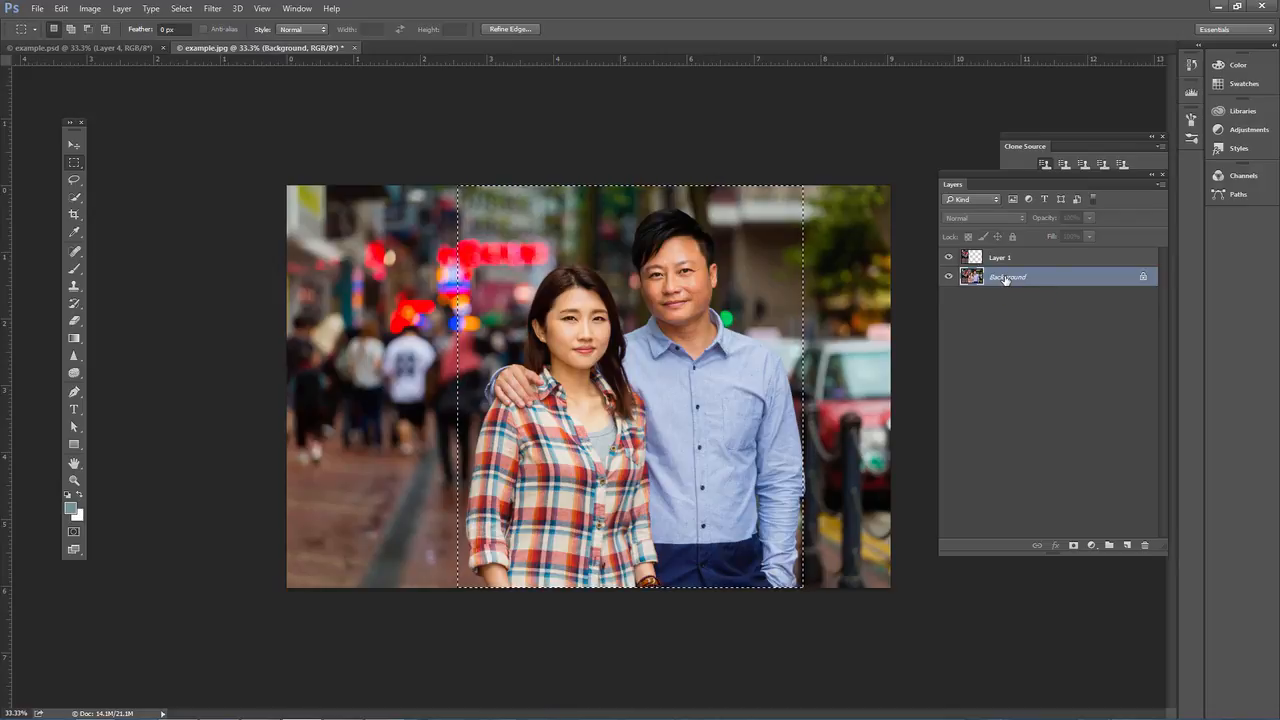
key("ctrl+j")
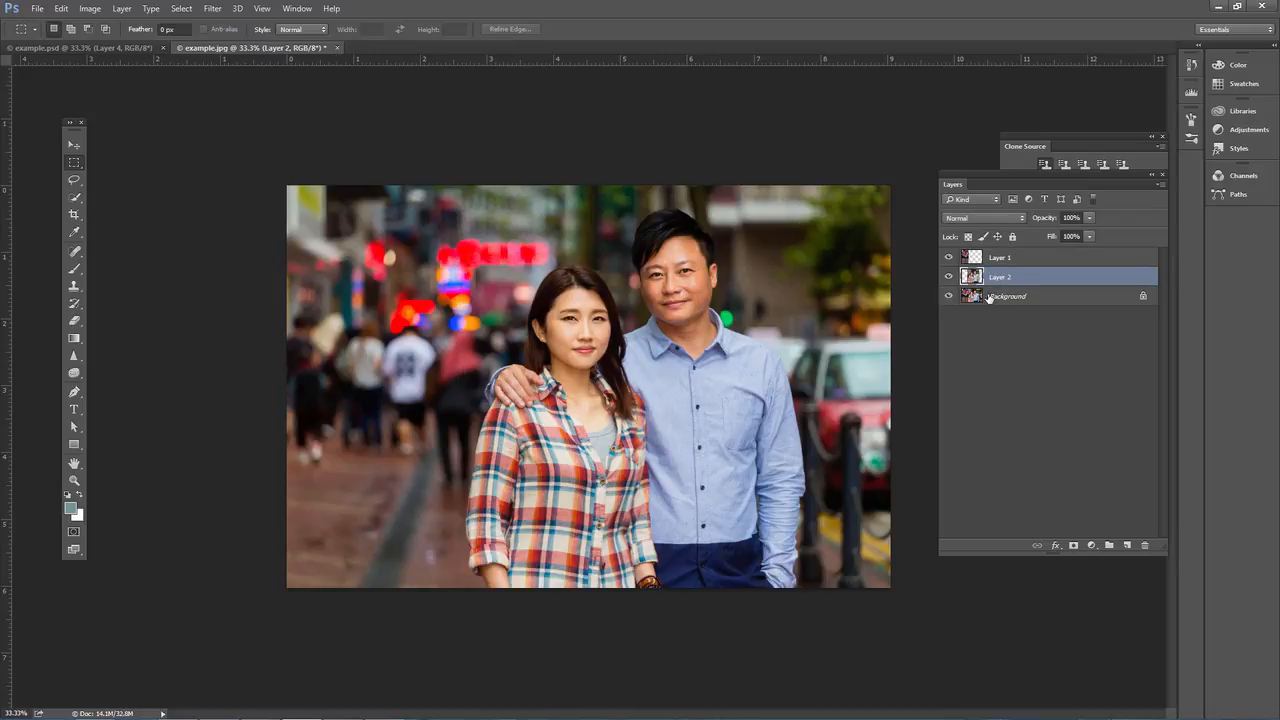
Copy the Background layer's full-height right section, from about 6.6 in to the photo's edge, to a new layer
left_click(1003, 297)
left_click_drag(913, 134, 764, 698)
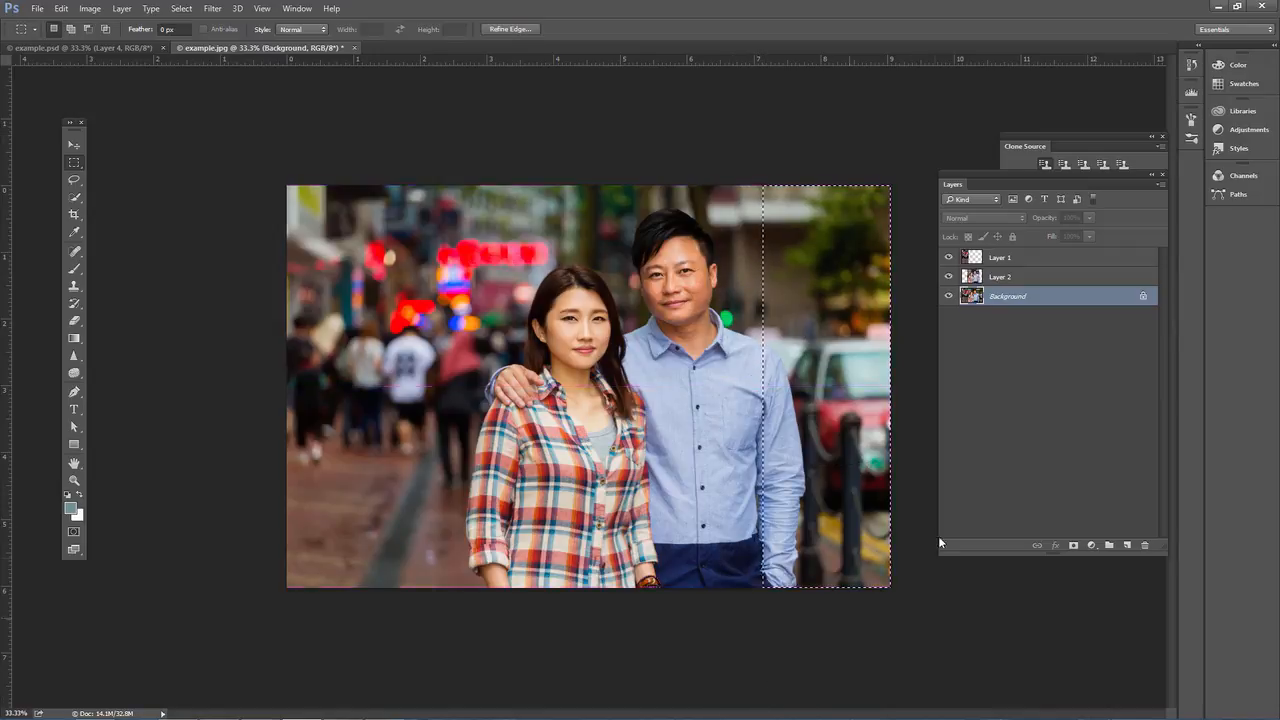
left_click(925, 131)
left_click_drag(925, 131, 730, 605)
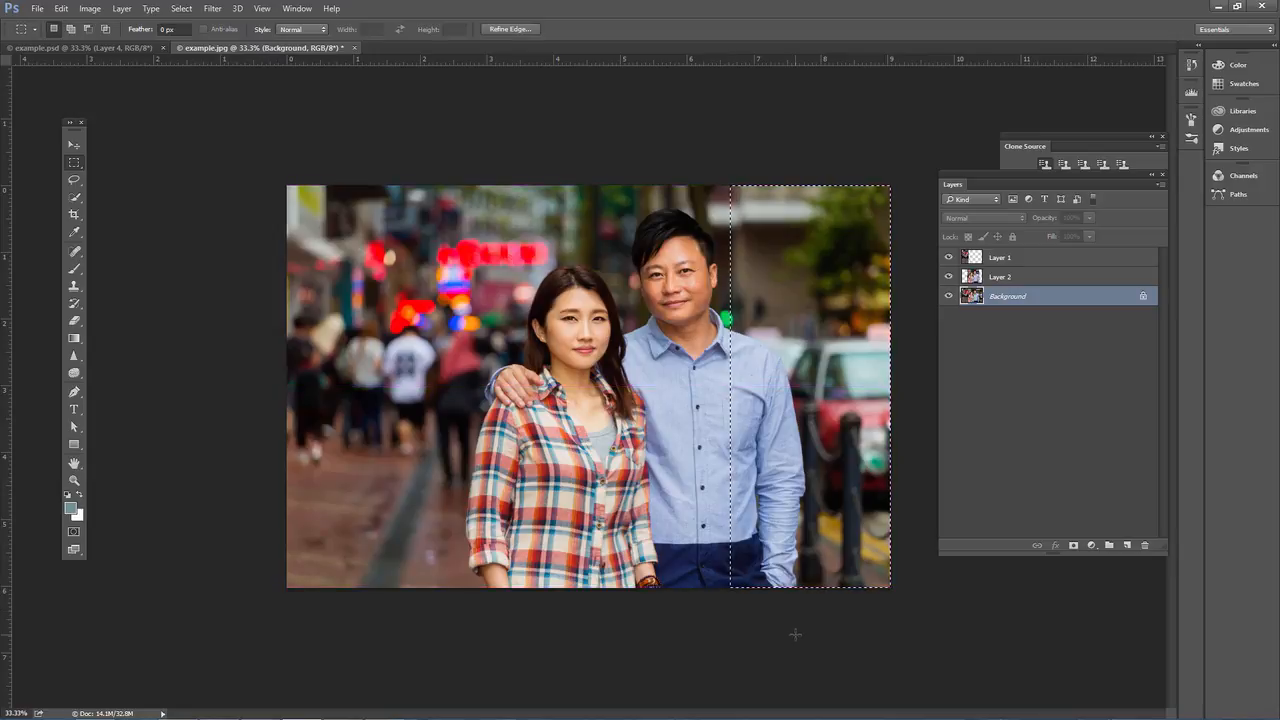
key("ctrl+j")
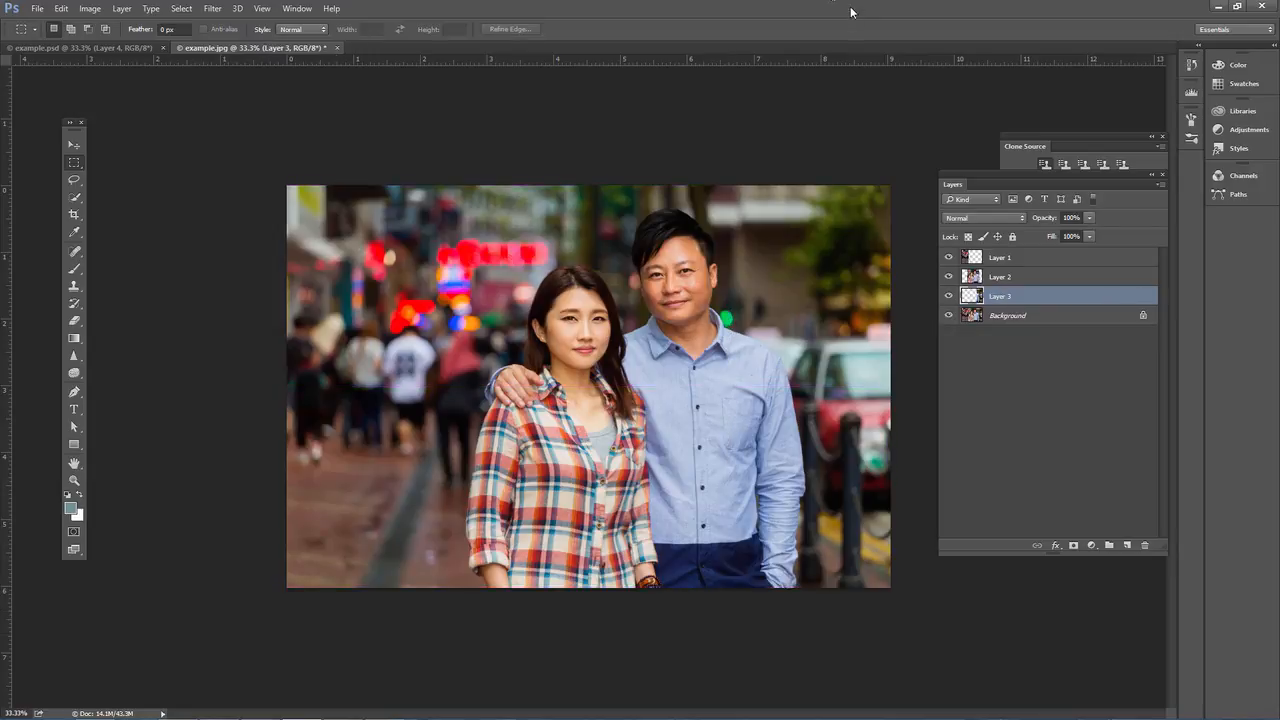
Add a Stroke layer style to Layer 1, positioned Outside and coloured white (ffffff)
left_click(978, 279)
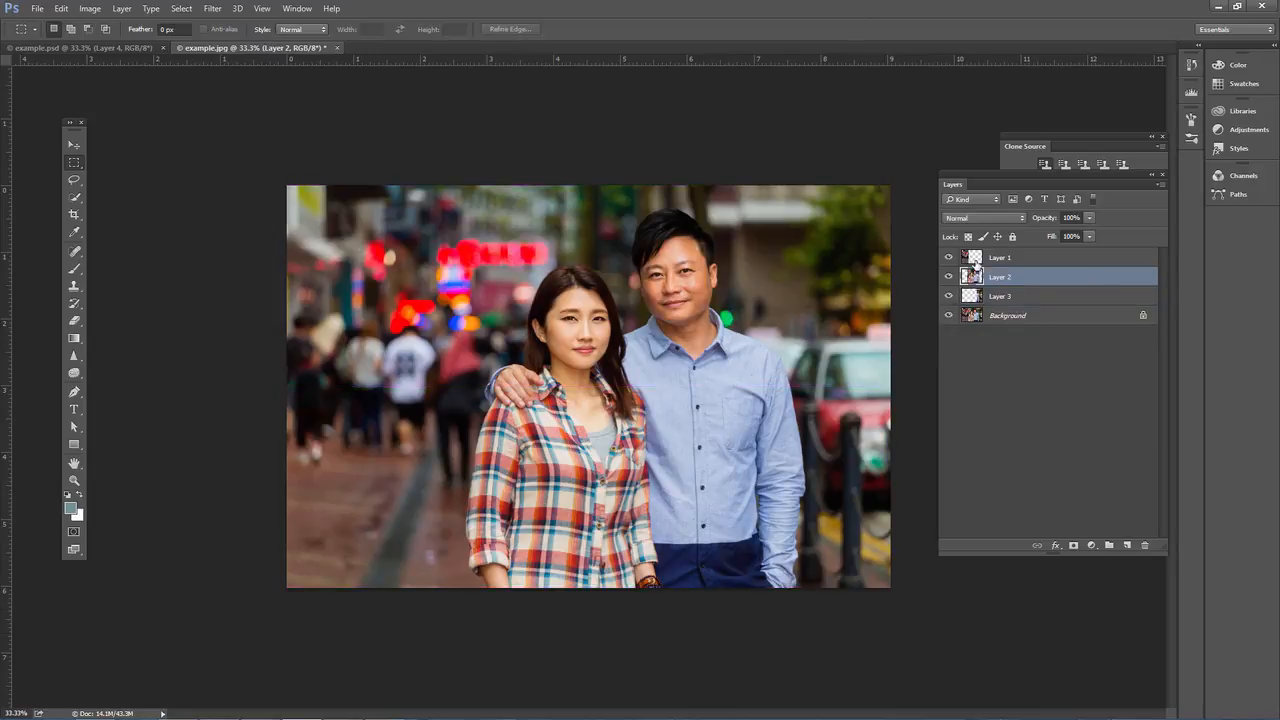
left_click(977, 262)
left_click(975, 297)
left_click(975, 259)
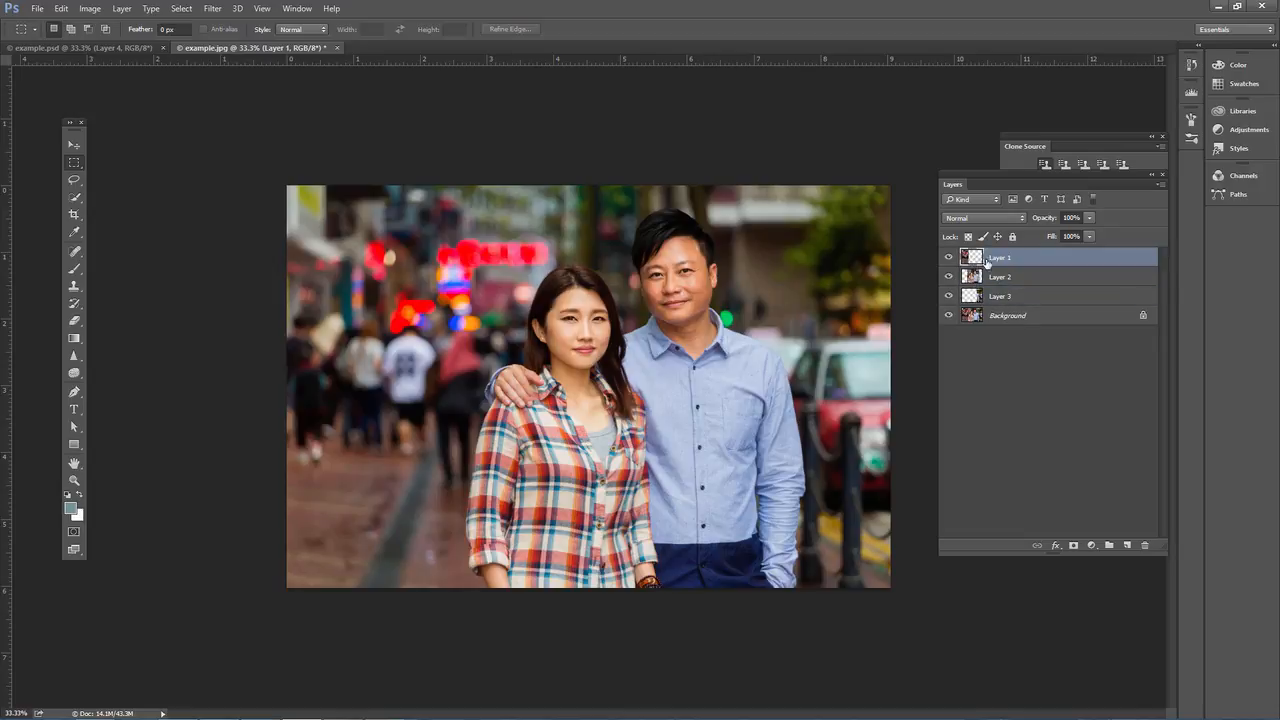
left_click(124, 9)
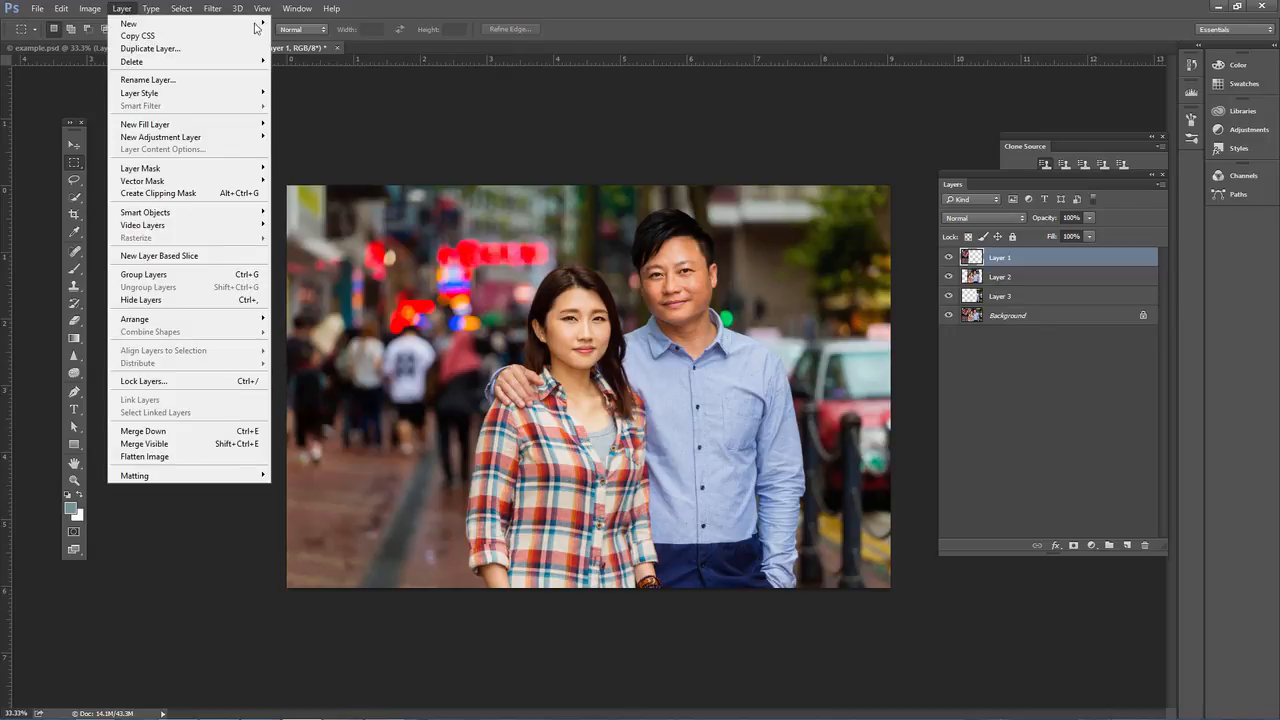
mouse_move(188, 93)
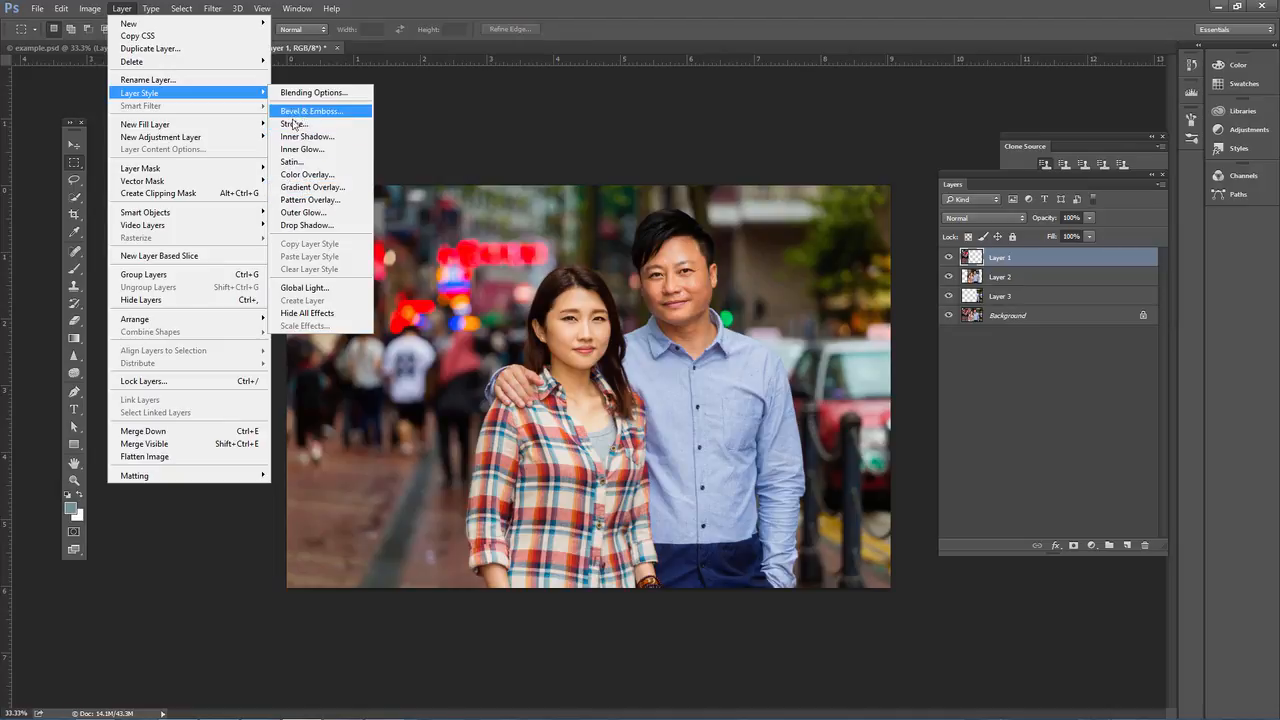
left_click(293, 124)
left_click_drag(806, 80, 272, 101)
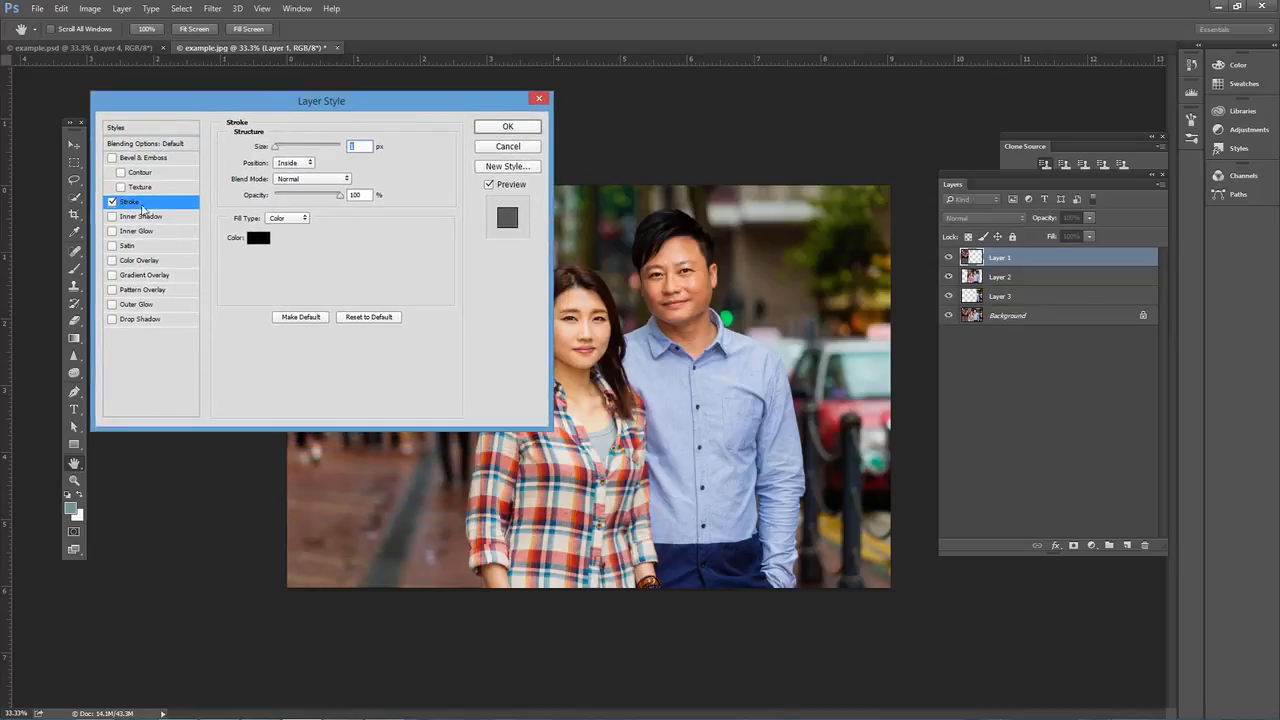
left_click(289, 163)
left_click(284, 174)
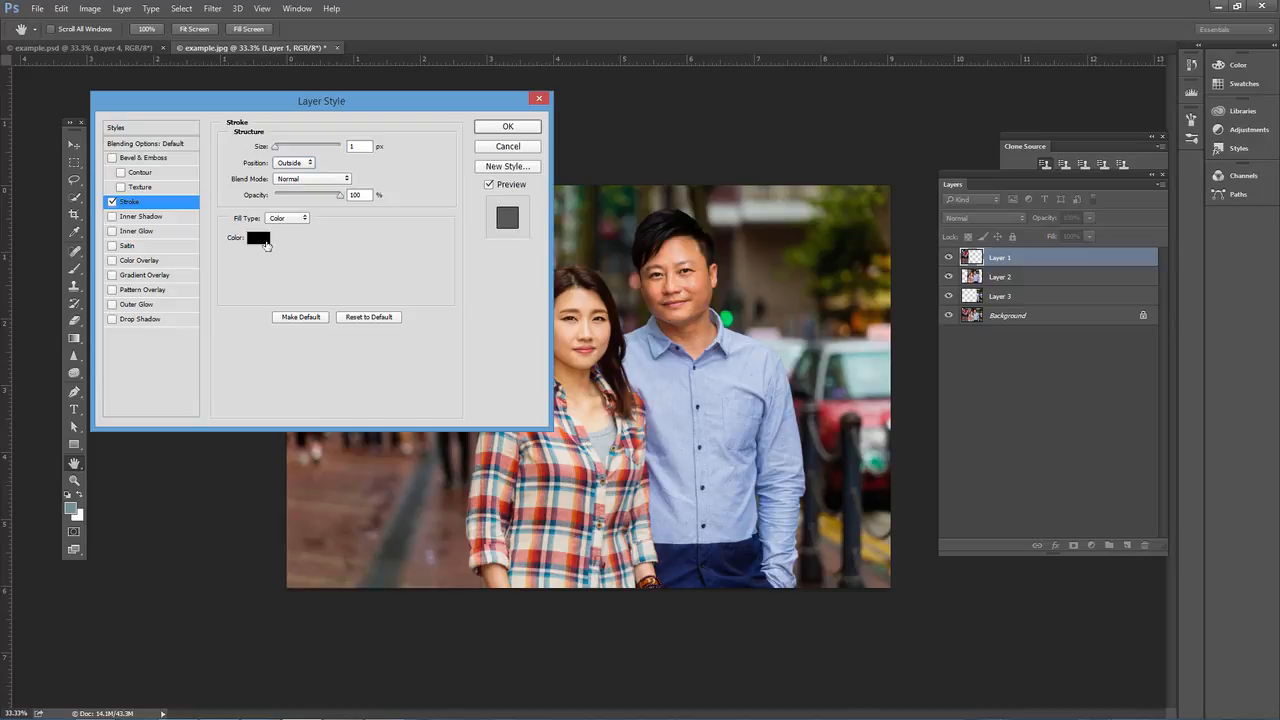
left_click(258, 237)
left_click(396, 228)
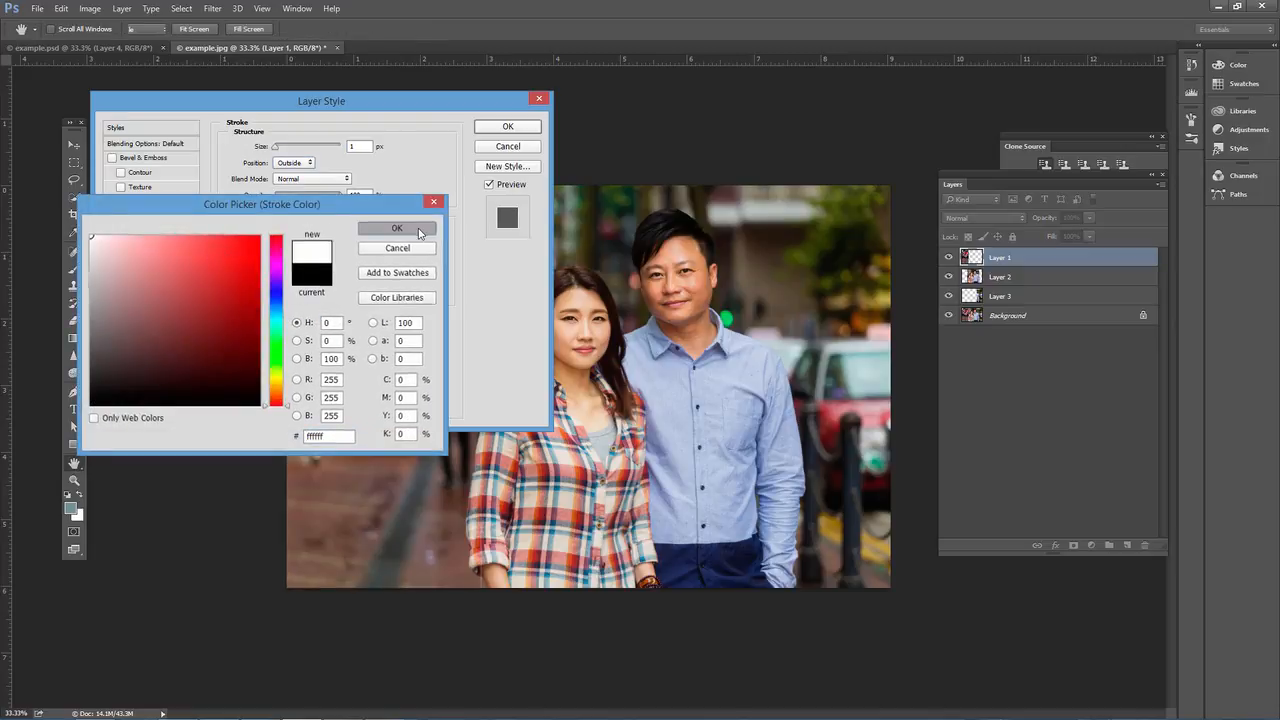
Set the size of Layer 1's white stroke to 30 px, keeping the photo in view beside the dialog
mouse_move(323, 110)
left_mouse_down()
mouse_move(313, 148)
mouse_move(329, 118)
left_mouse_up()
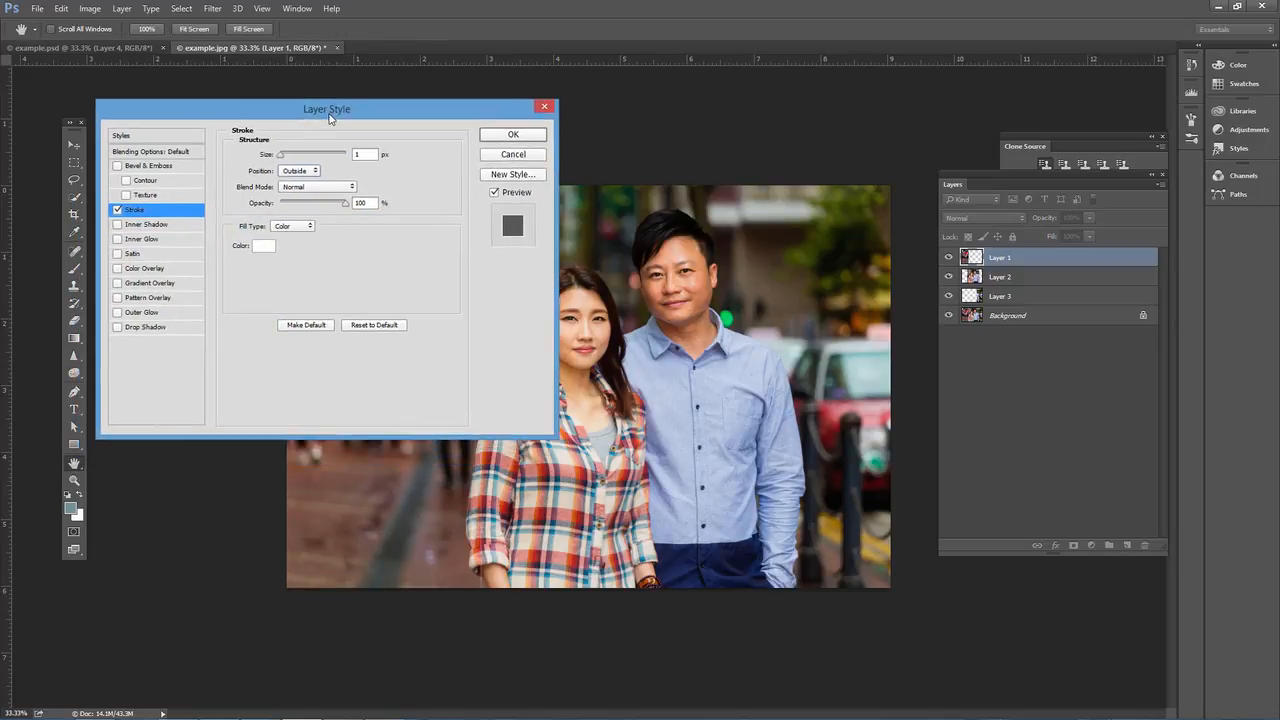
left_click_drag(282, 157, 290, 158)
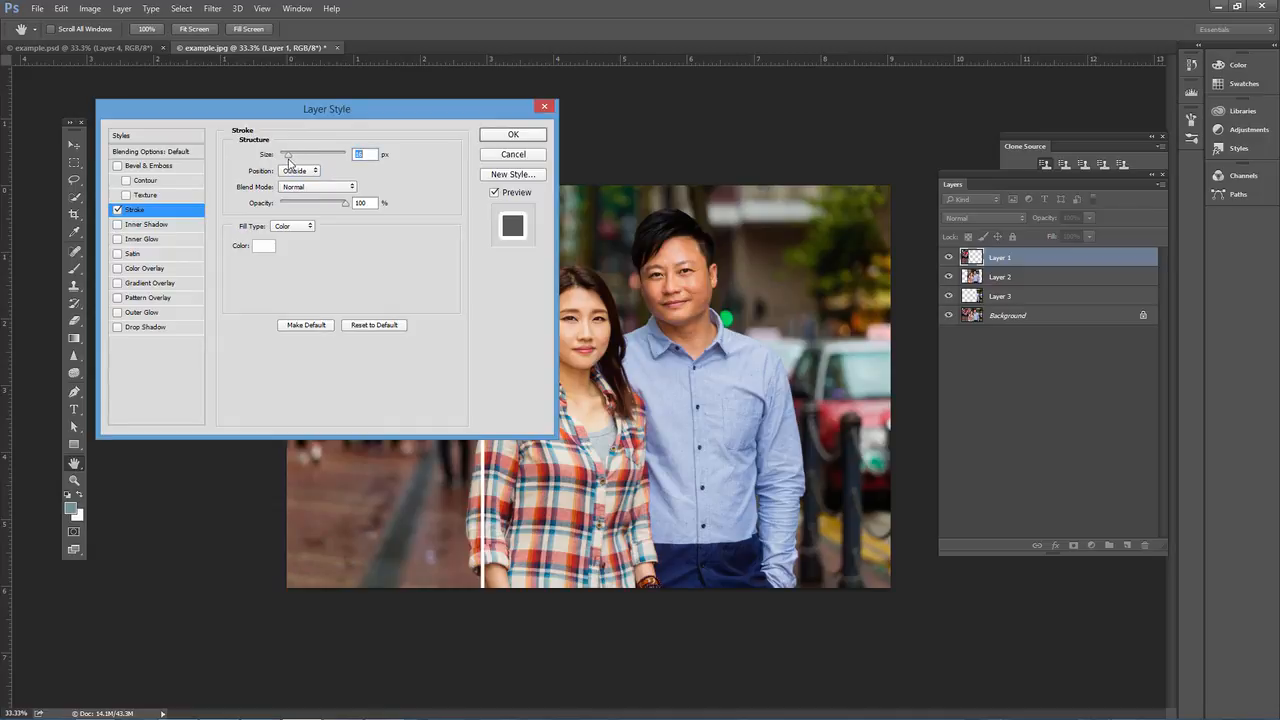
left_click_drag(353, 112, 391, 142)
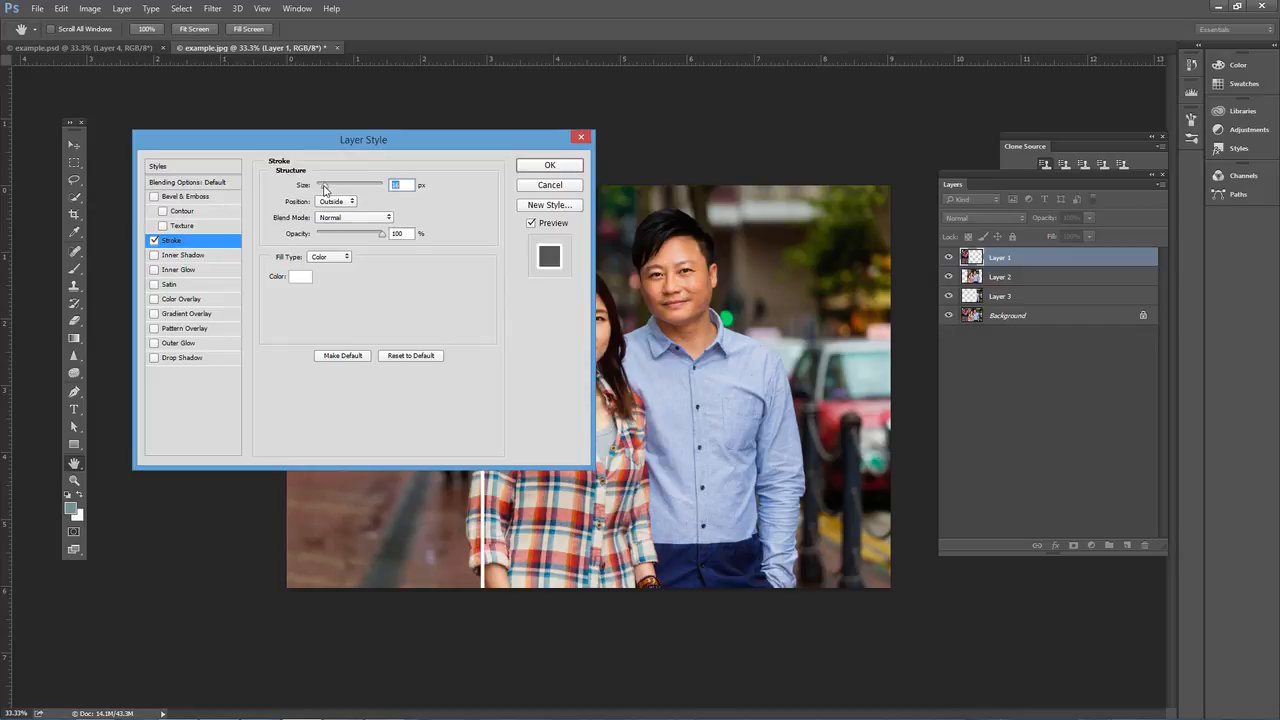
left_click_drag(323, 190, 327, 191)
mouse_move(402, 145)
left_mouse_down()
mouse_move(656, 166)
mouse_move(497, 205)
mouse_move(420, 145)
left_mouse_up()
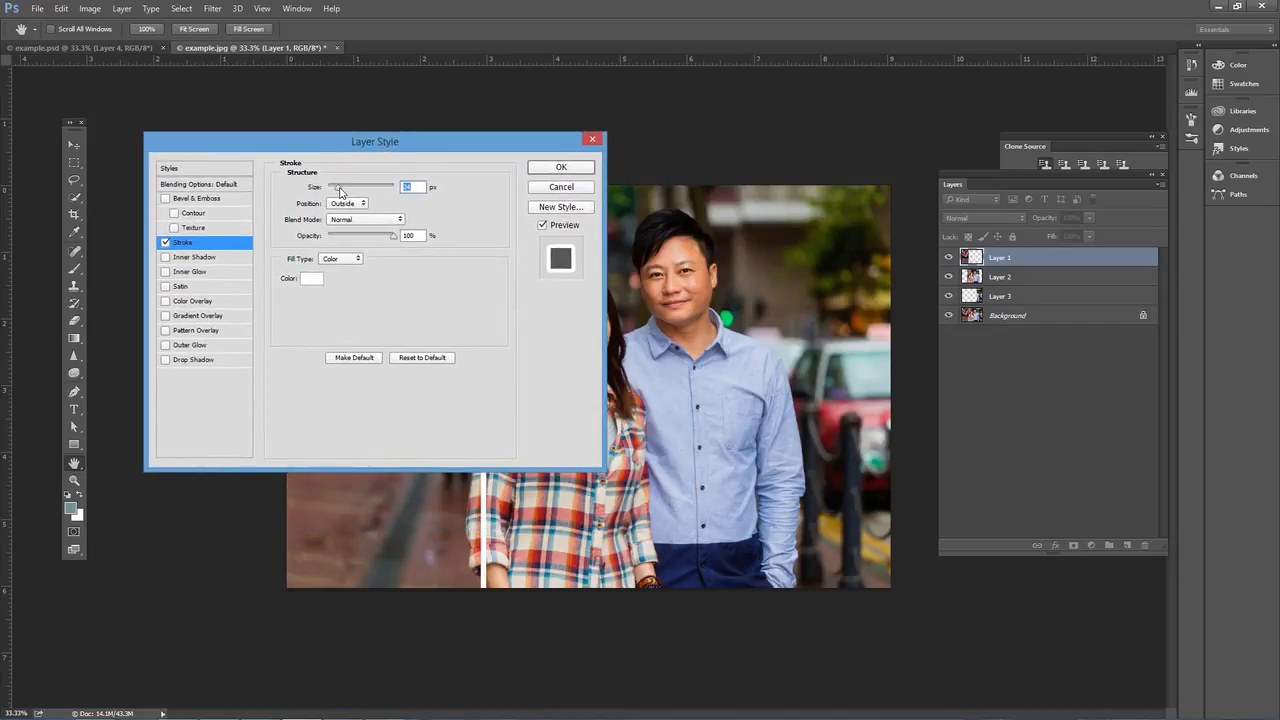
left_click_drag(339, 190, 342, 193)
left_click_drag(200, 141, 795, 171)
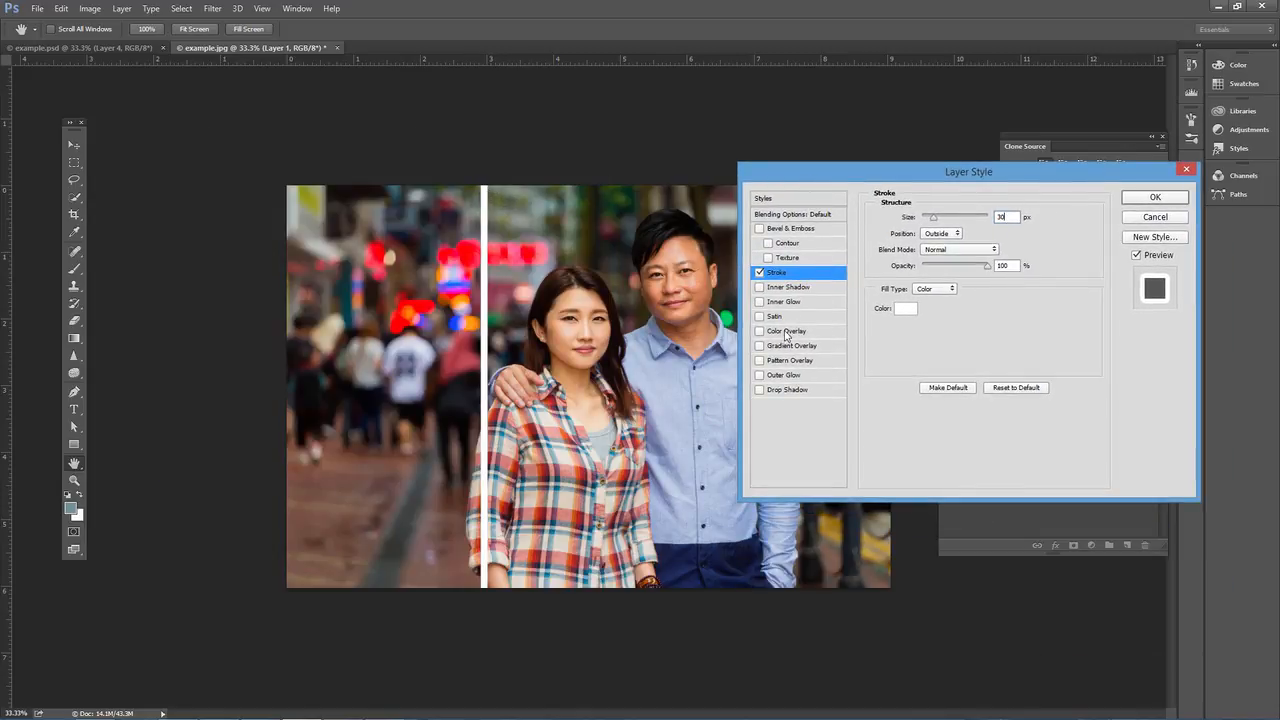
Add a drop shadow to Layer 1 with Normal blend mode, 143° angle, 30 px distance, 33% spread and 150 px size
left_click(794, 393)
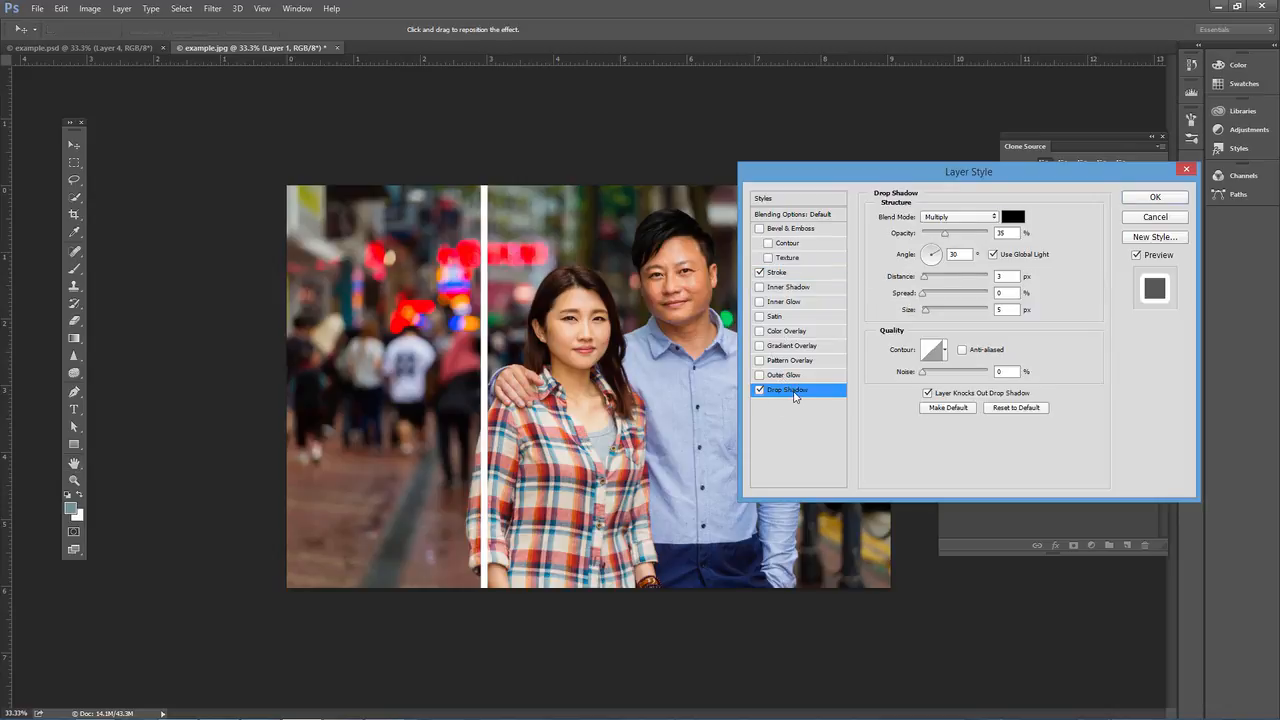
left_click(947, 219)
left_click(947, 219)
left_click_drag(924, 280, 963, 310)
left_click_drag(938, 258, 926, 257)
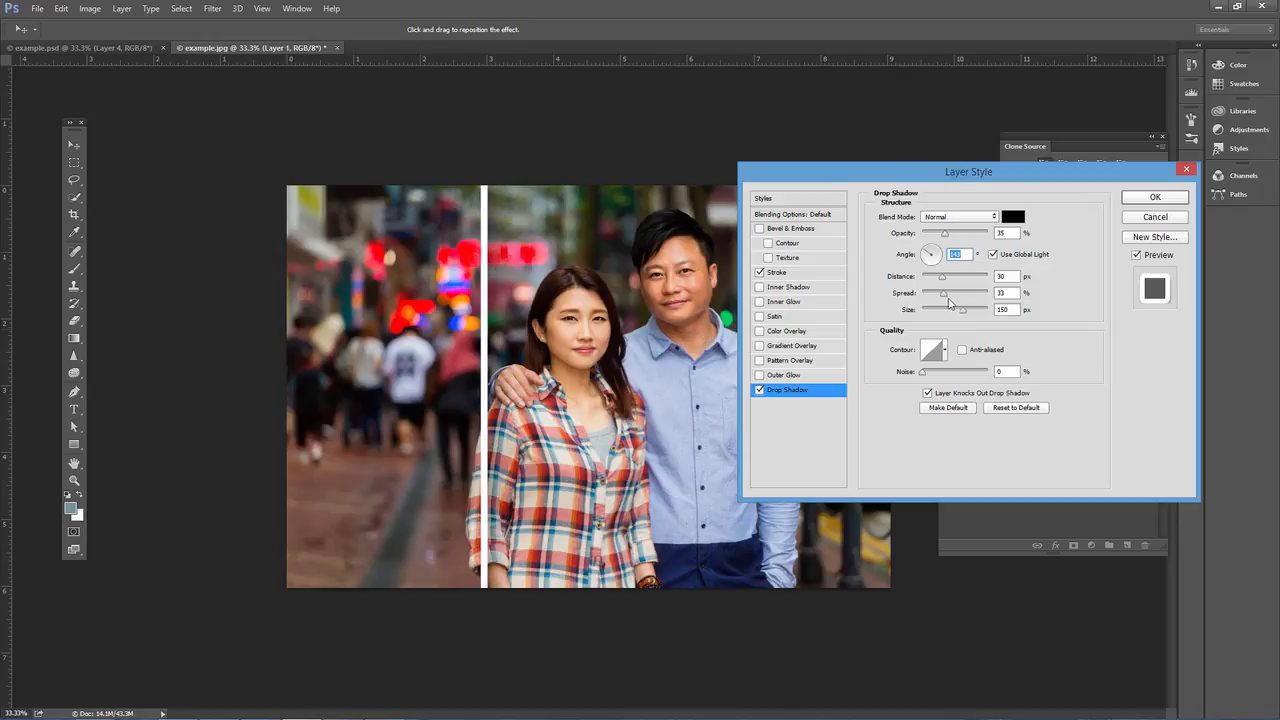
Try smaller drop shadow settings on Layer 1, ending at 40 px distance, 40% spread and 40 px size
mouse_move(946, 299)
left_mouse_down()
mouse_move(964, 298)
mouse_move(941, 298)
mouse_move(956, 298)
mouse_move(934, 279)
left_mouse_up()
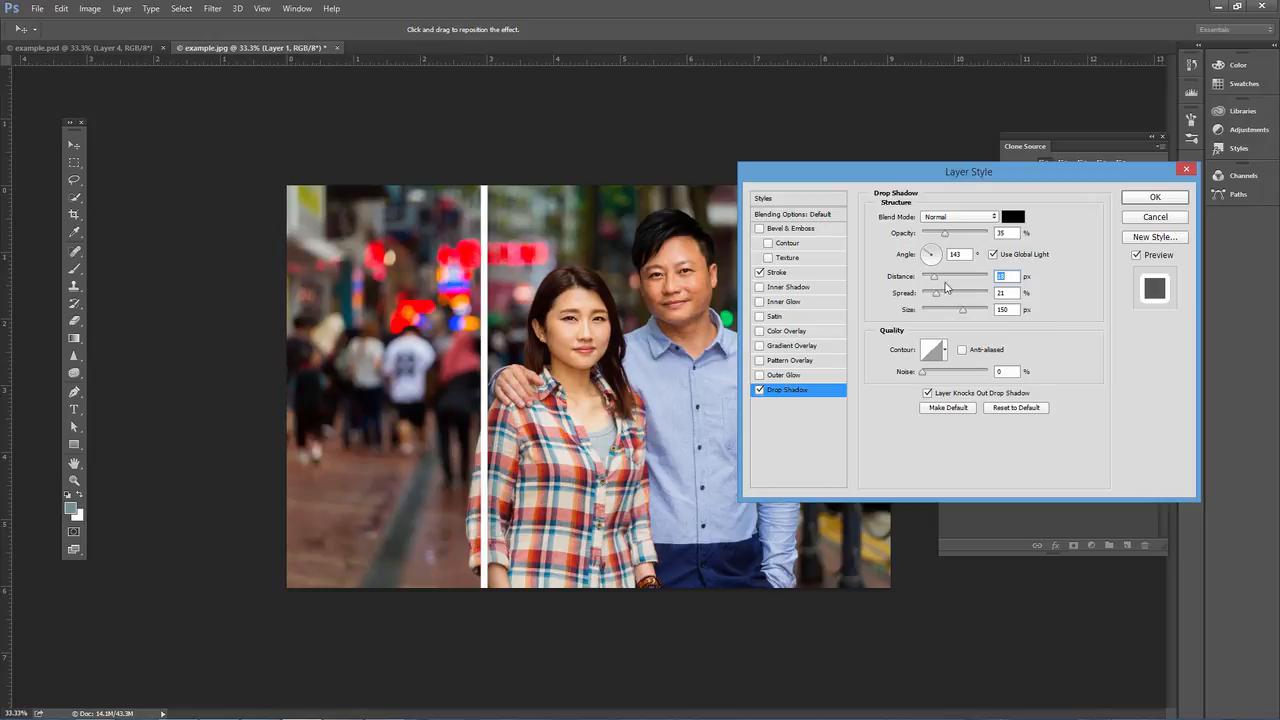
left_click_drag(963, 310, 938, 313)
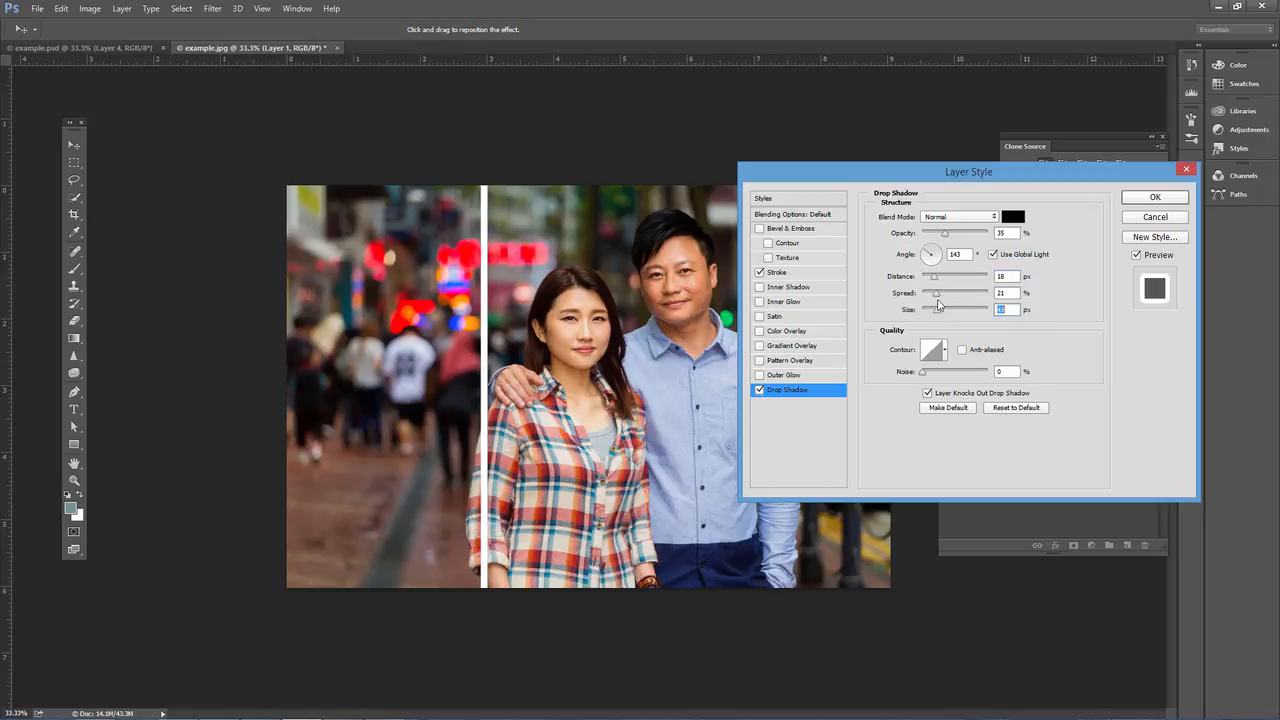
left_click(936, 295)
left_click(936, 312)
left_click(932, 294)
left_click(935, 280)
left_click(935, 294)
left_click(937, 310)
left_click_drag(1014, 275, 981, 307)
type("404040")
left_click(1009, 292)
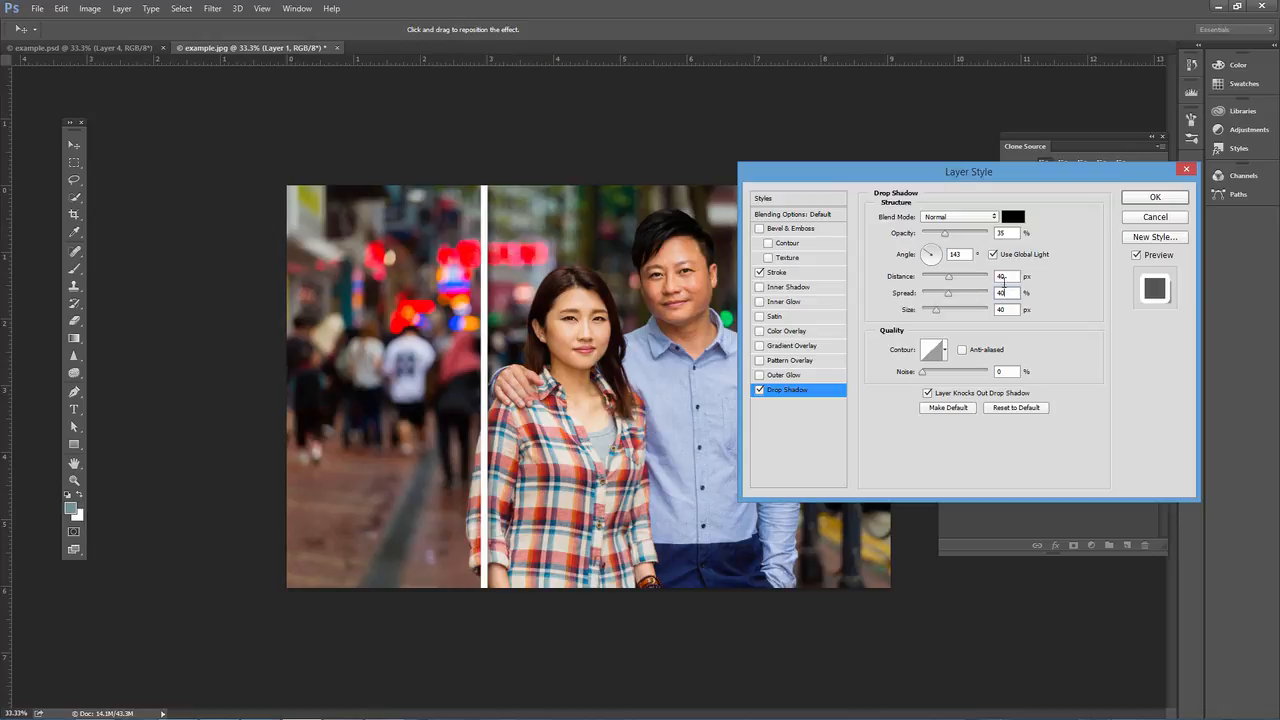
Set the drop shadow's distance to 35 px, spread to 35% and size to 35 px, and apply the layer style to Layer 1
left_click_drag(1007, 276, 984, 276)
type("35")
key("Tab")
type("35")
key("Tab")
type("35")
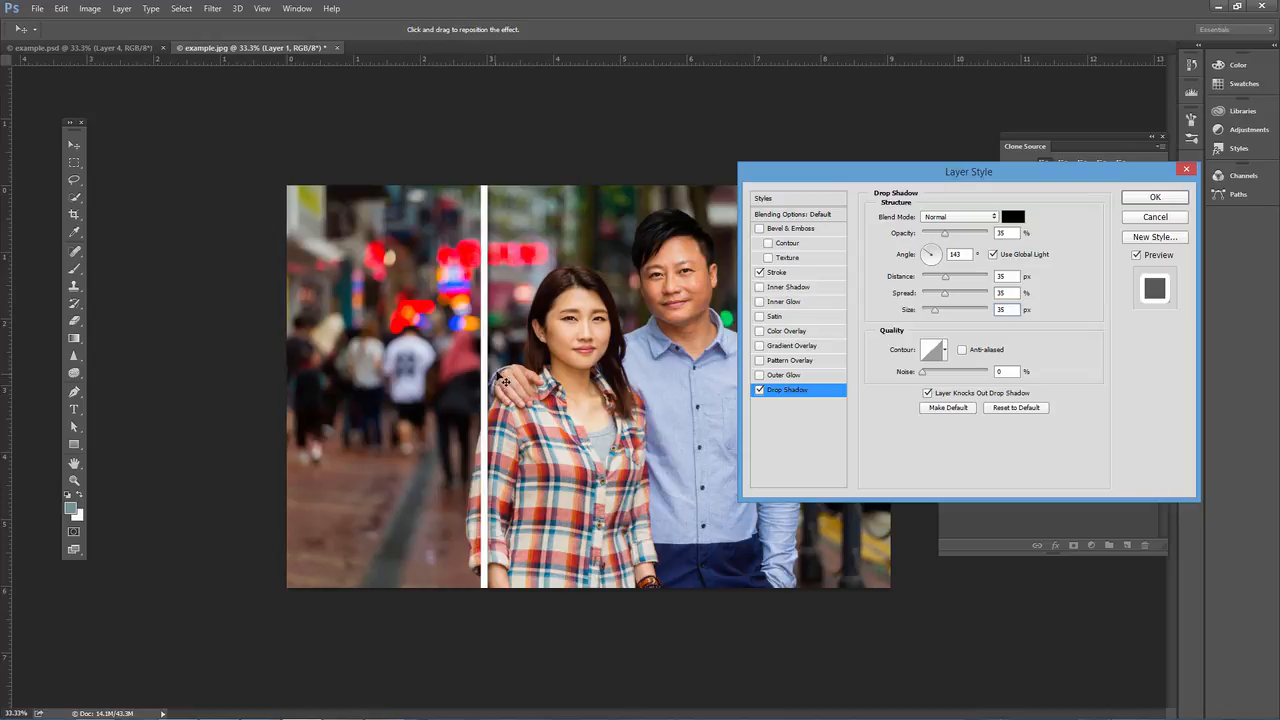
left_click(776, 273)
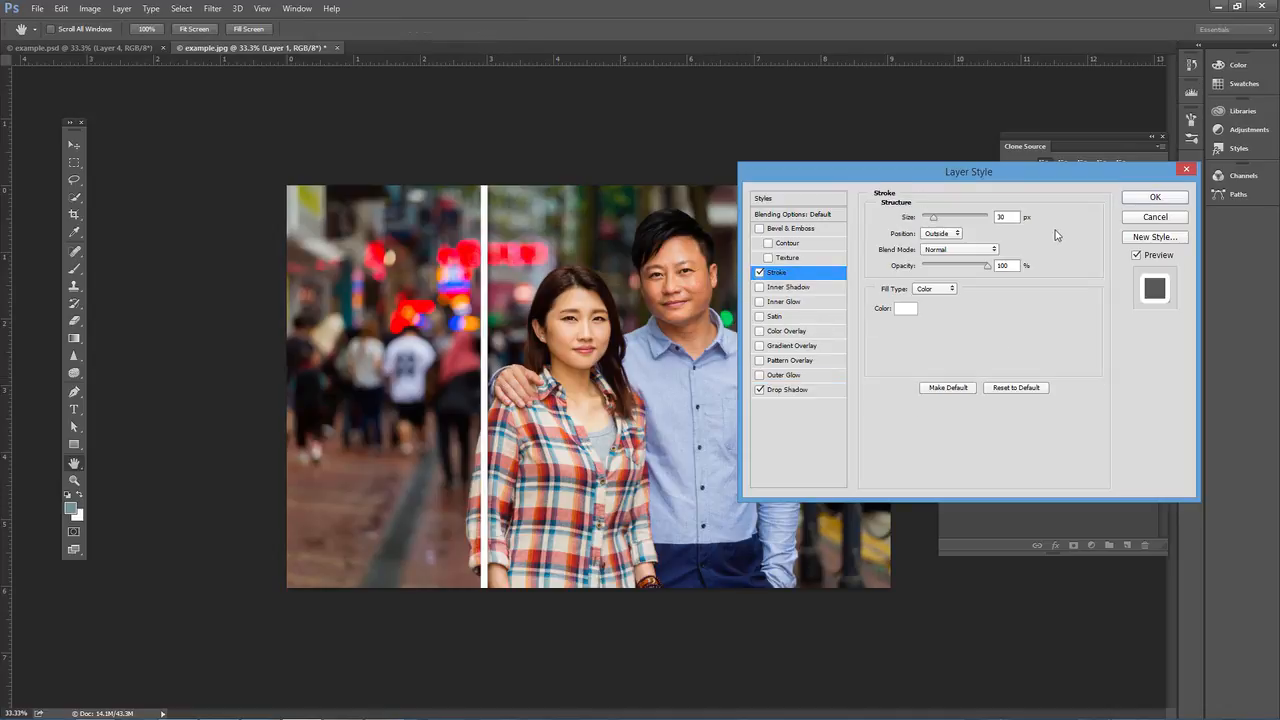
left_click(1147, 200)
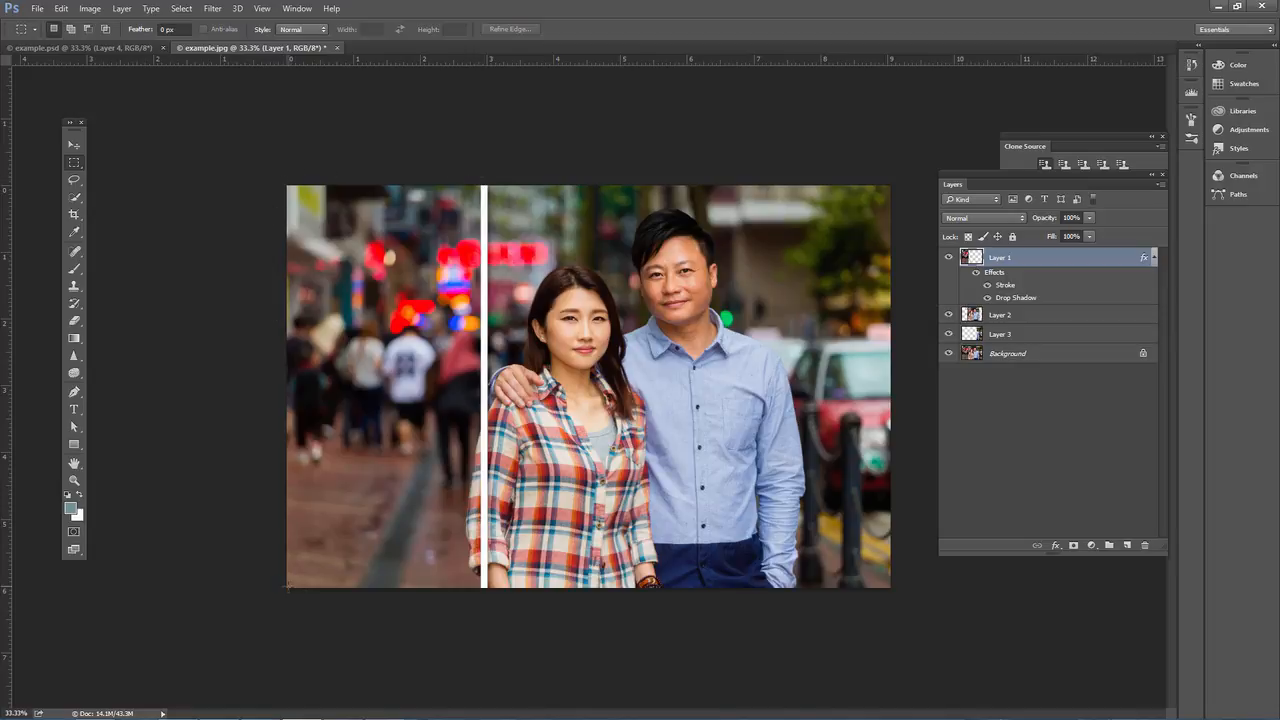
Copy Layer 1's stroke and drop shadow effects to Layer 2 and Layer 3
left_click(977, 316)
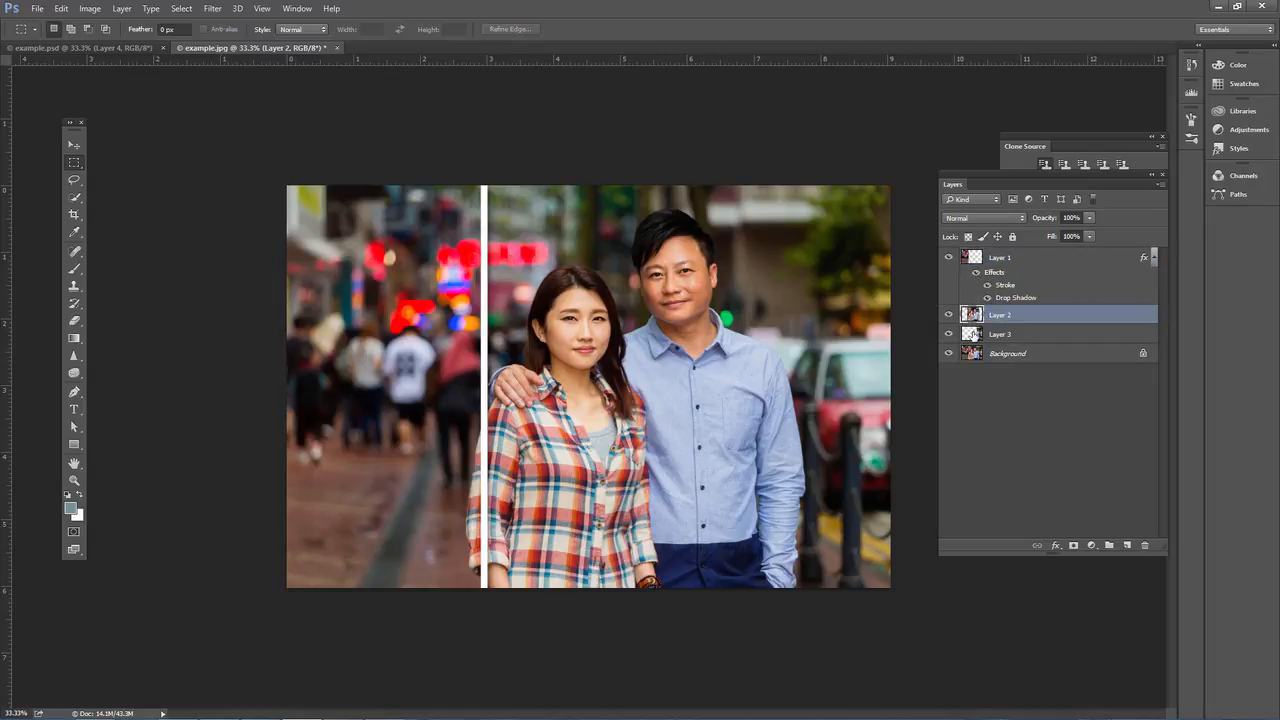
left_click(972, 334)
left_click(973, 317)
left_click(971, 335)
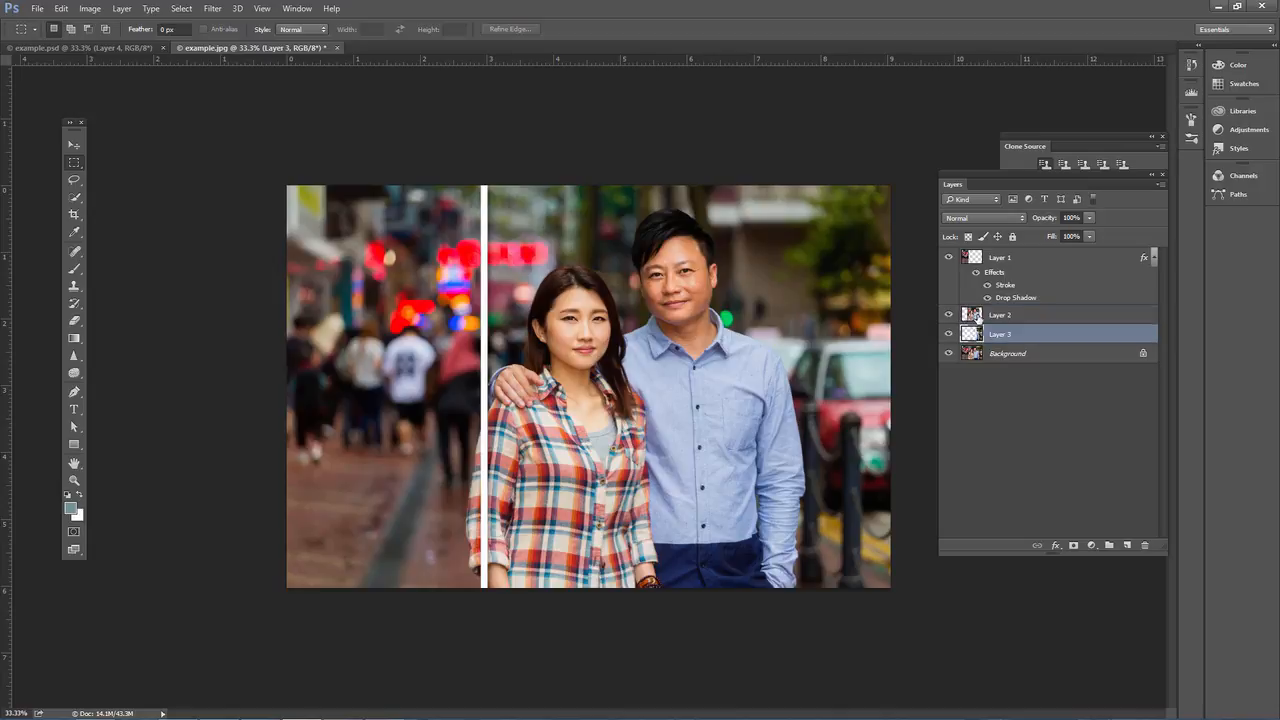
left_click(972, 317)
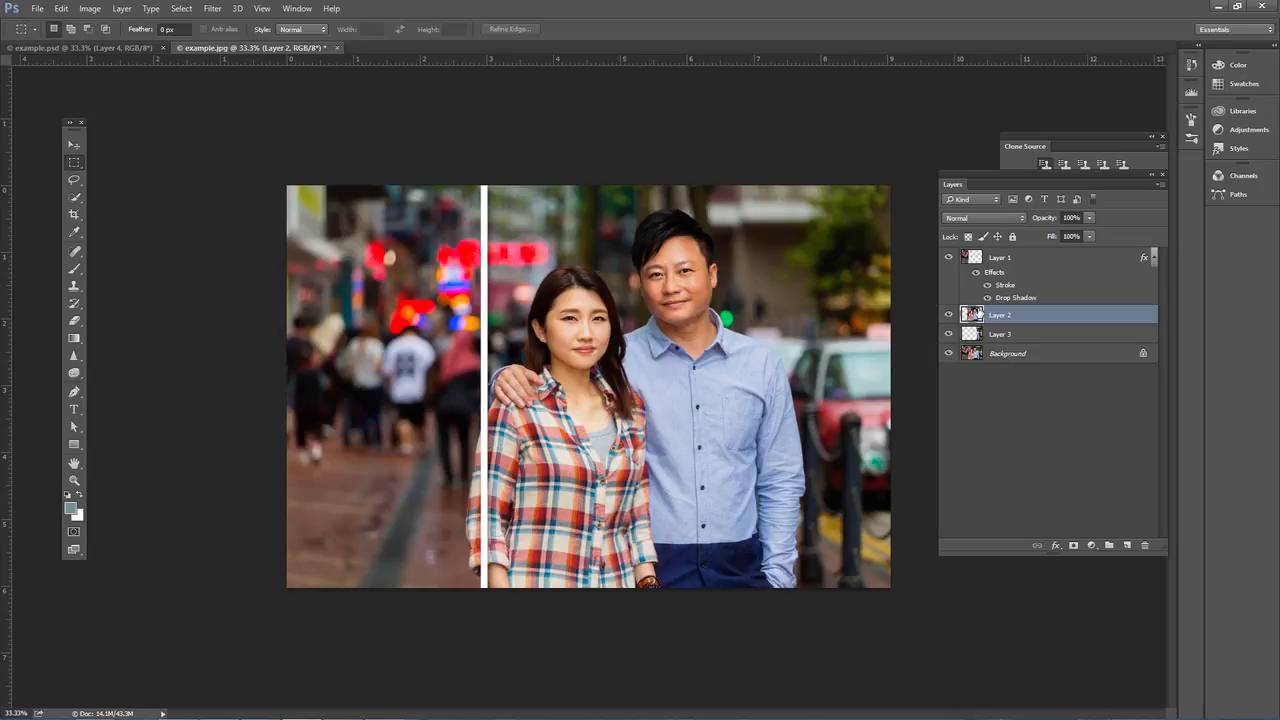
left_click(980, 262)
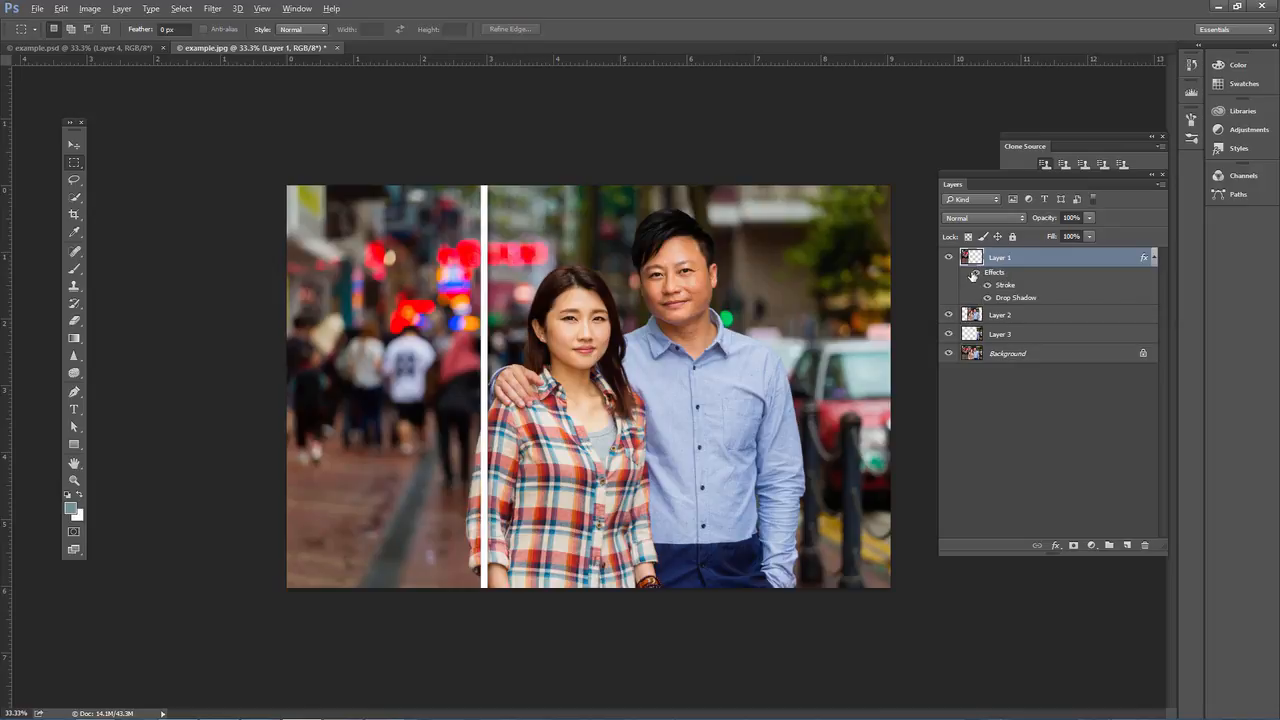
left_click_drag(993, 276, 1003, 317)
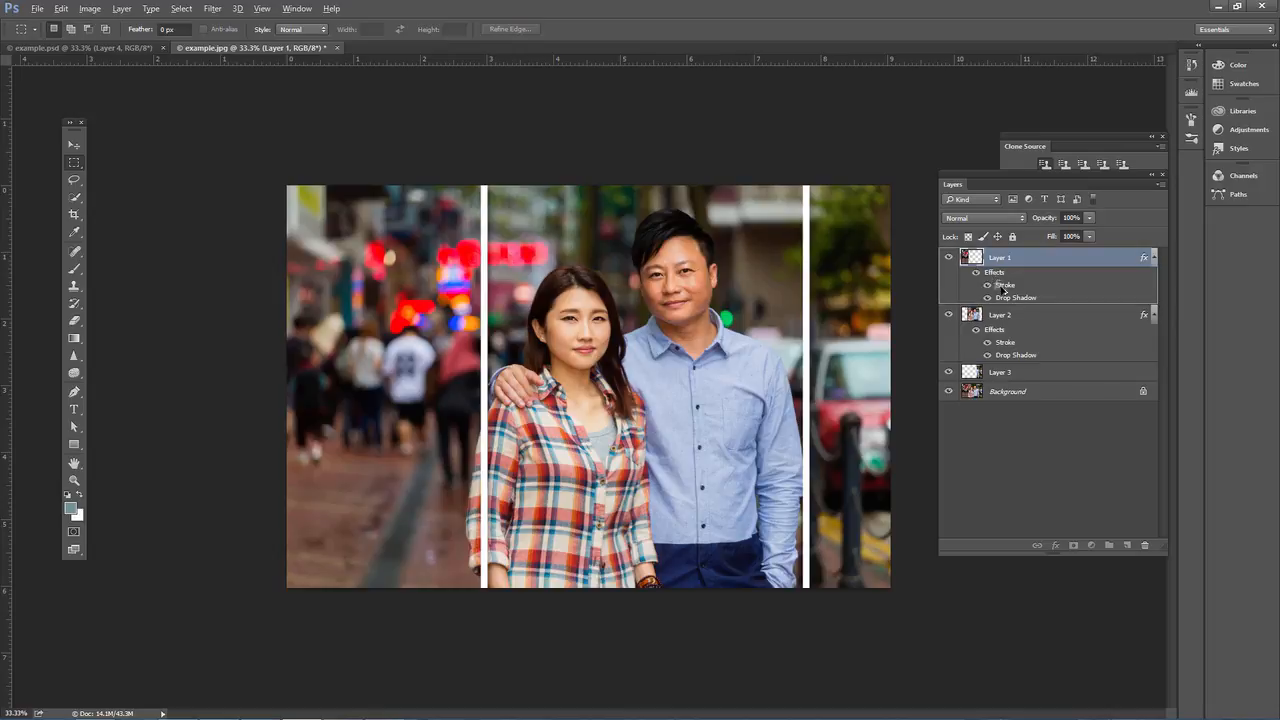
left_click_drag(1005, 332, 1002, 373)
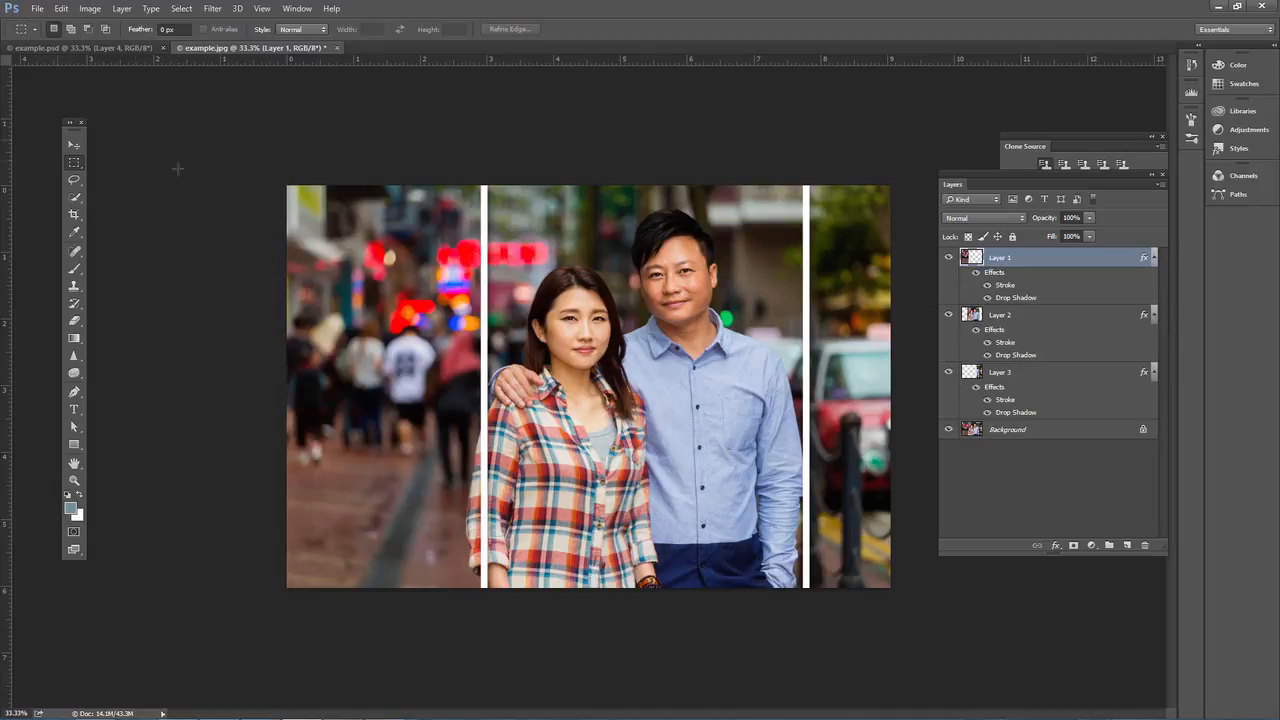
Rotate Layer 1 about 8.7° counterclockwise with the Move tool's transform controls and commit the rotation
left_click(75, 146)
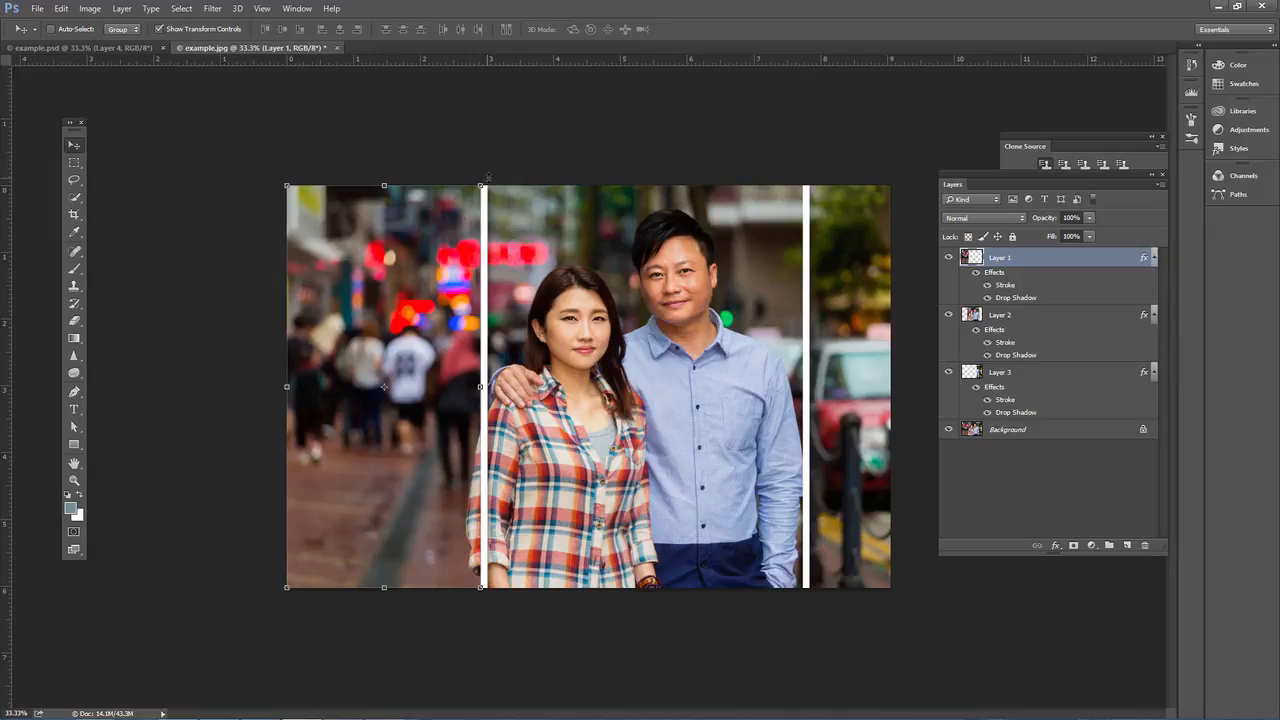
left_click_drag(493, 170, 469, 139)
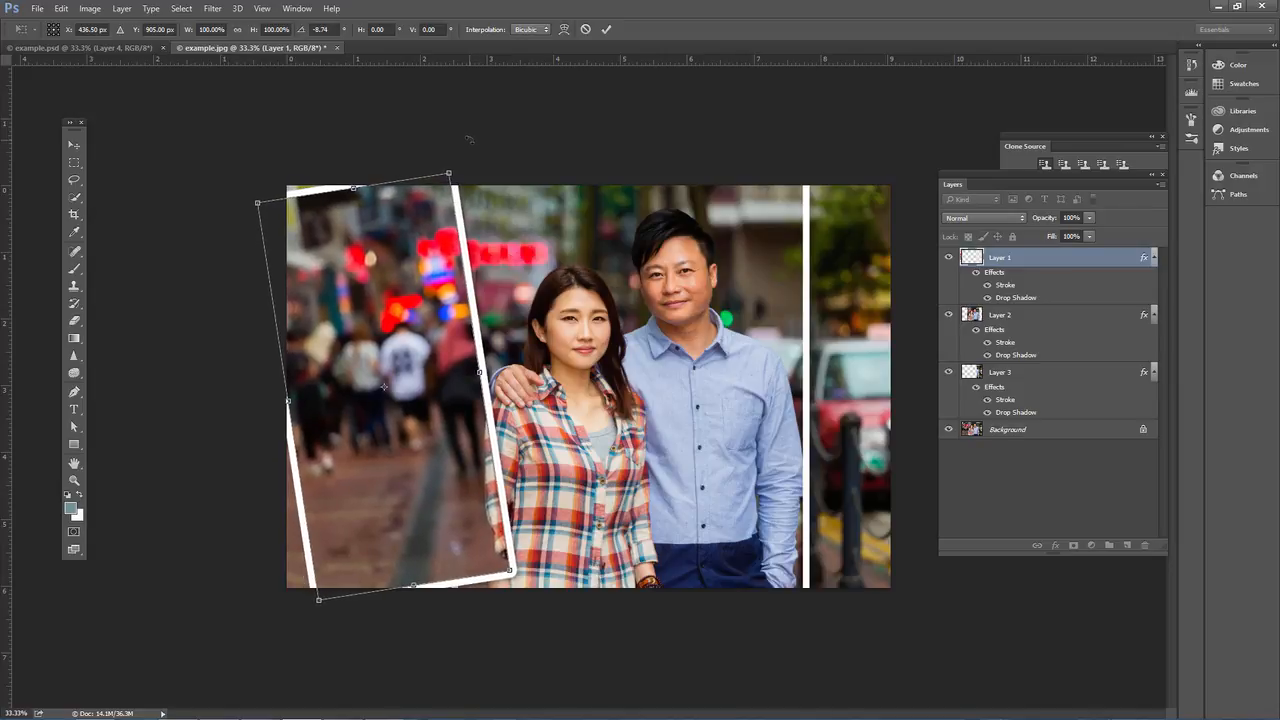
key("Return")
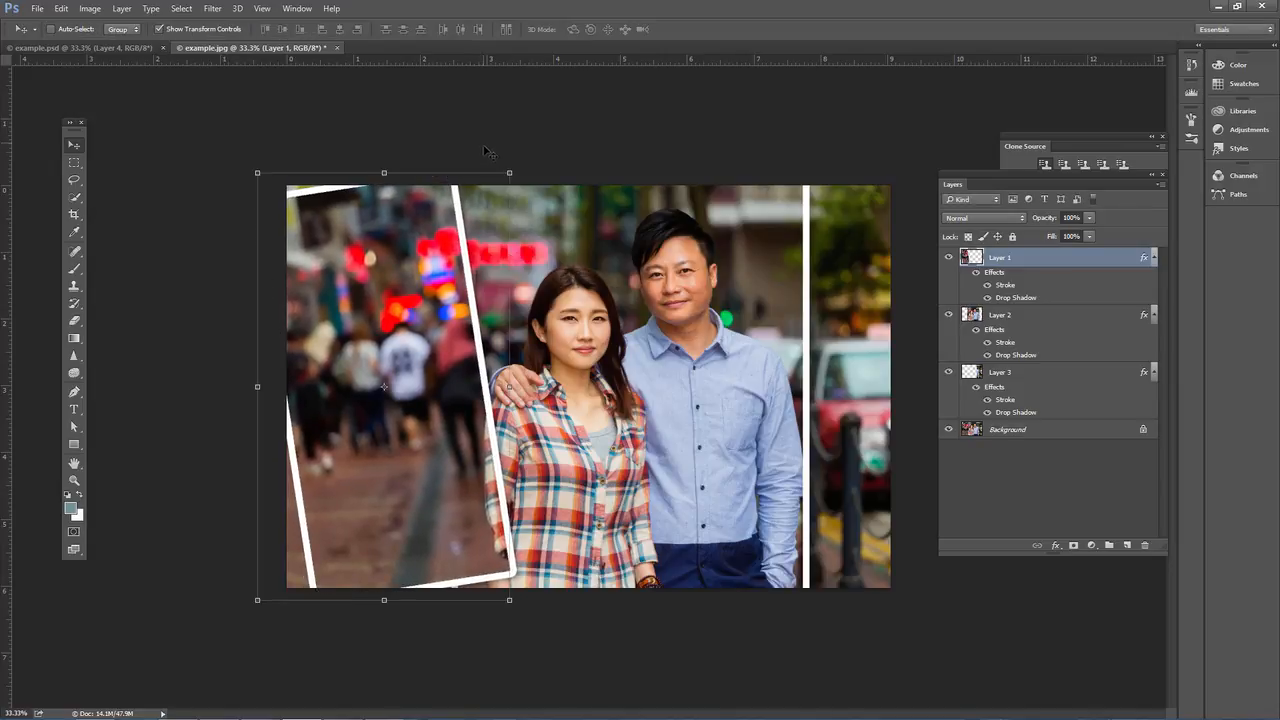
Rotate Layer 2 about 6.2° clockwise around its centre and commit the rotation
left_click(1016, 316)
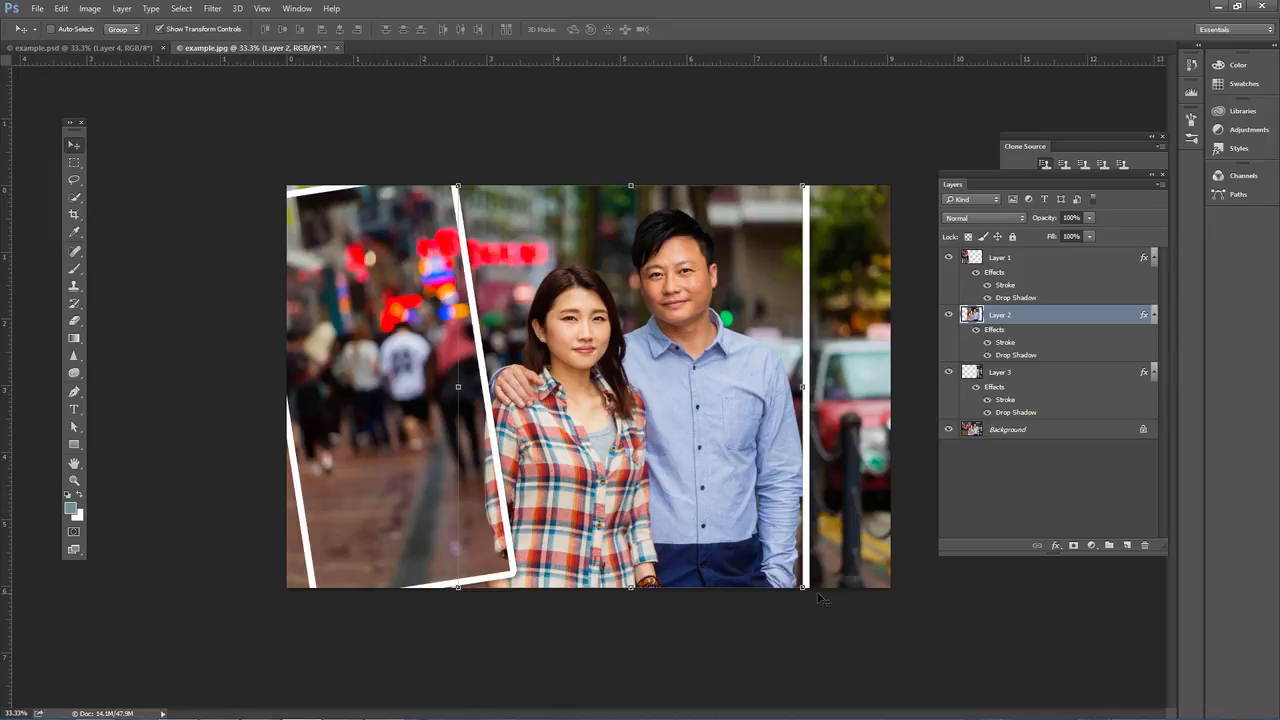
left_click_drag(812, 597, 786, 612)
key("Return")
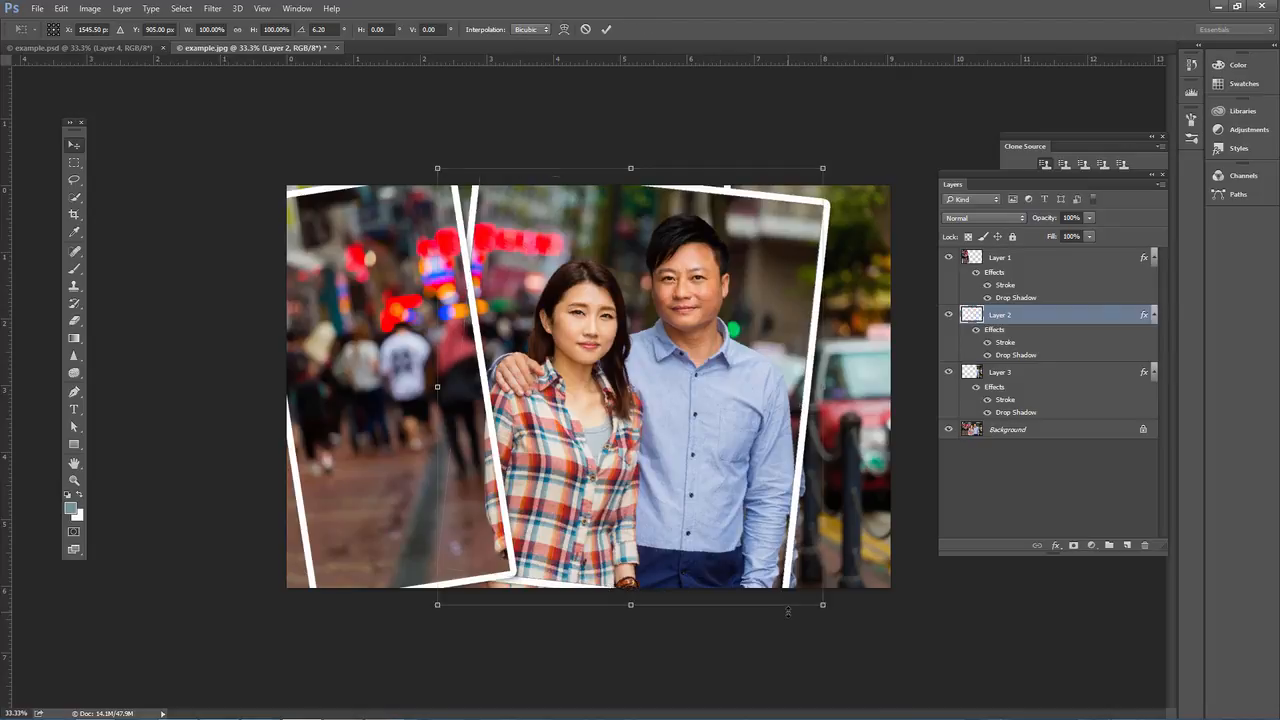
Rotate Layer 3 about 6° counterclockwise, commit the rotation and select Layer 2 again
left_click(994, 374)
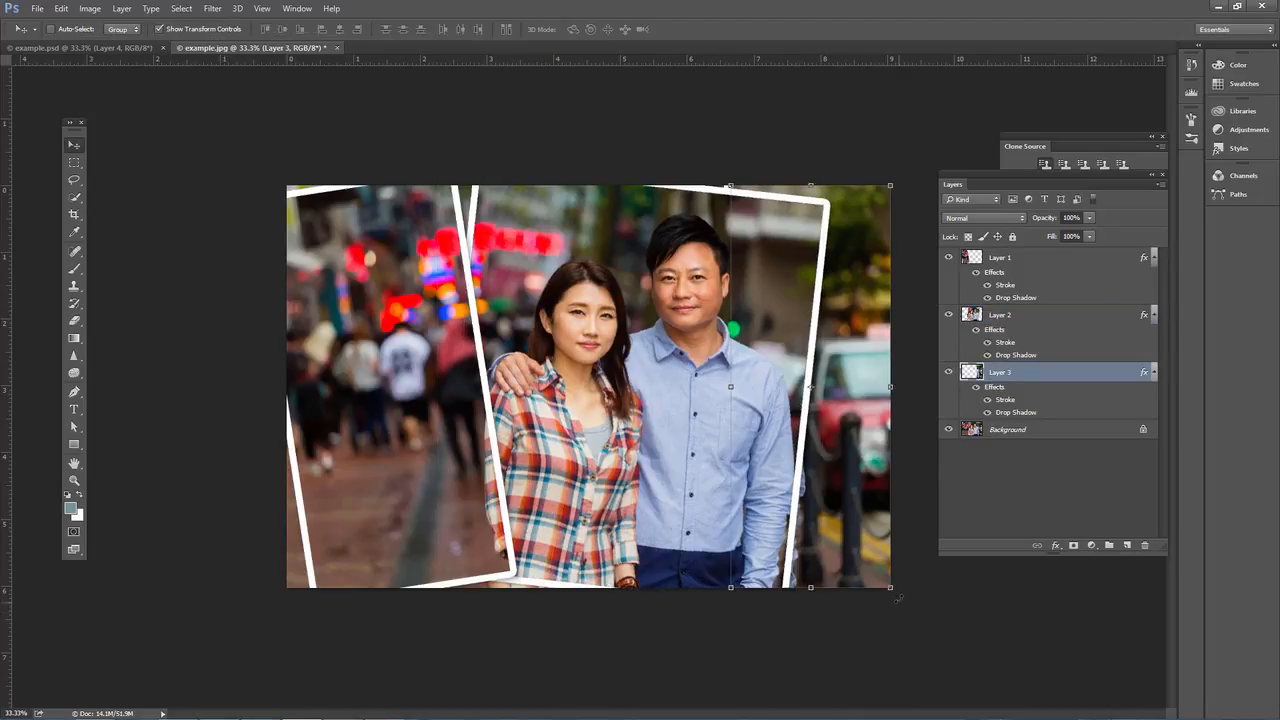
left_click_drag(908, 613, 914, 578)
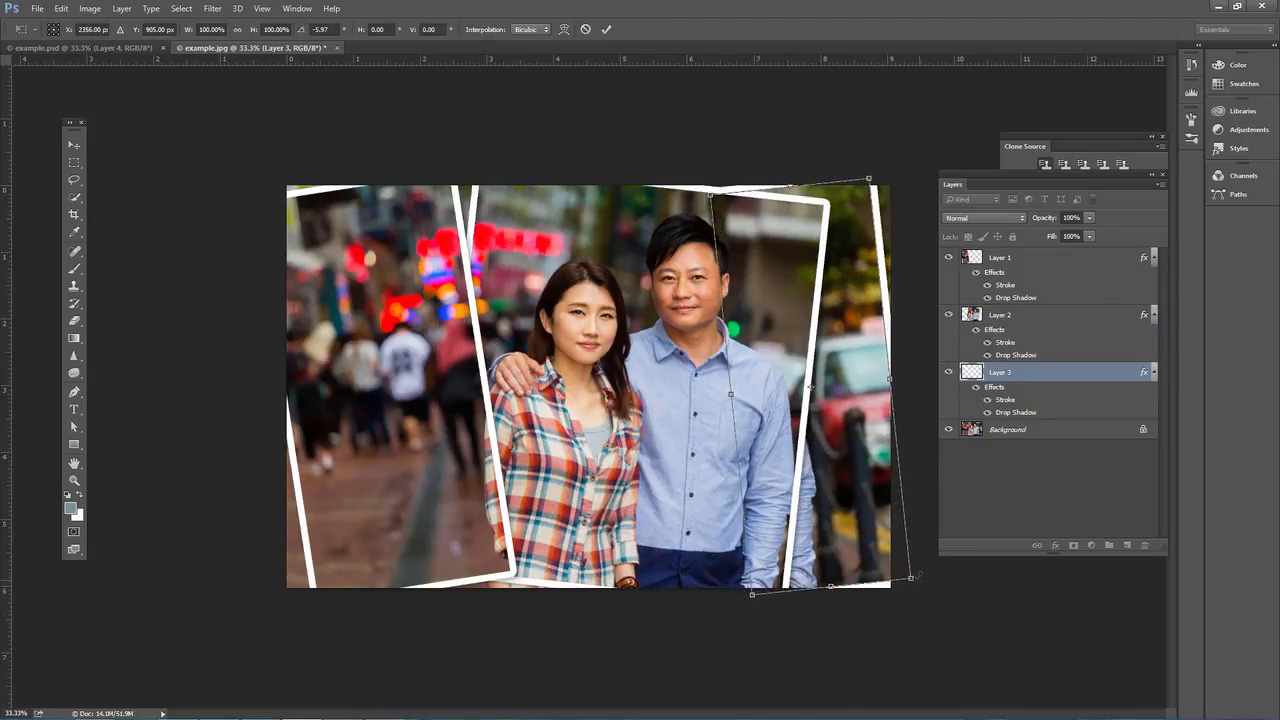
key("Return")
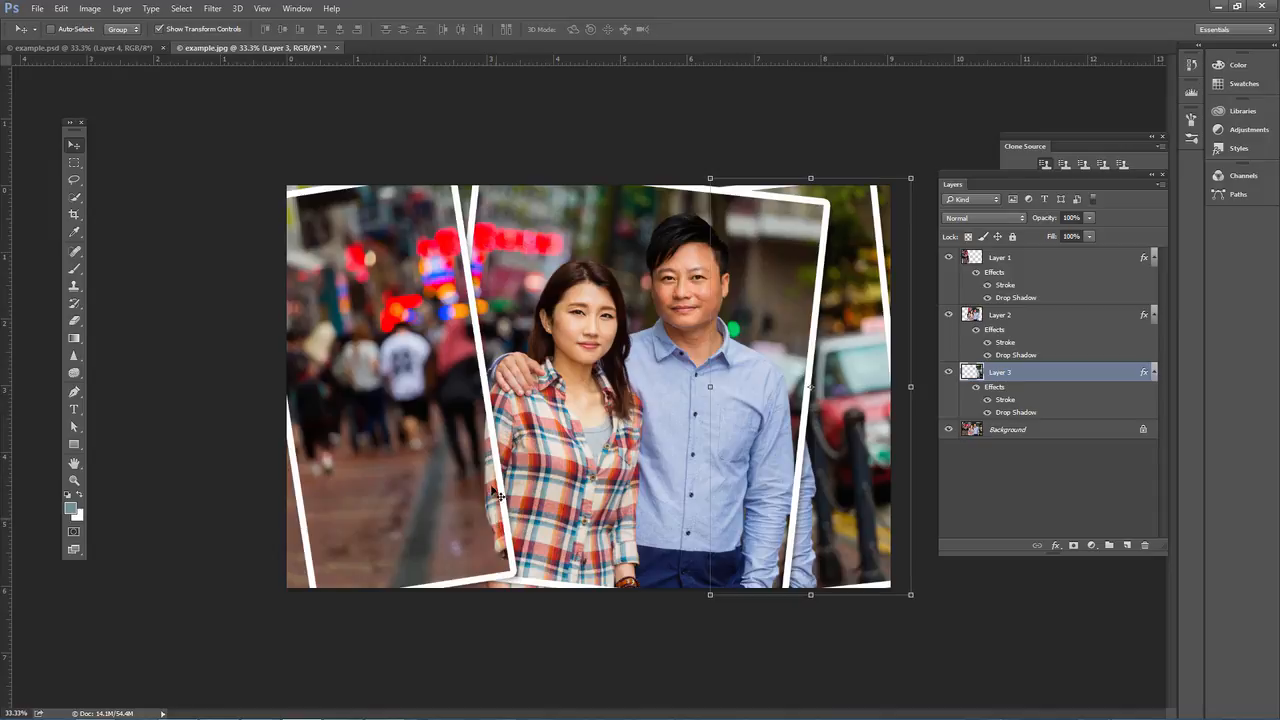
left_click(995, 314)
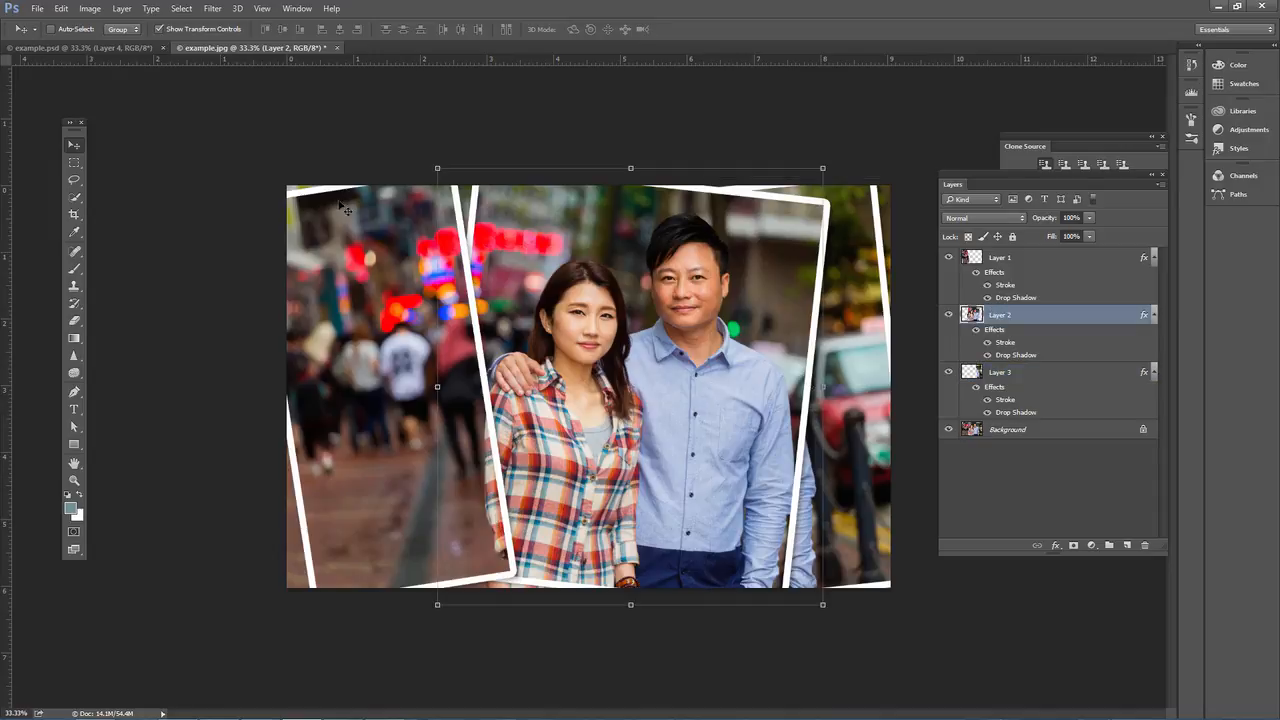
Move Layer 1 slightly left and down, and Layer 3 about 0.3 inches left and 0.15 inches up
left_click(1000, 258)
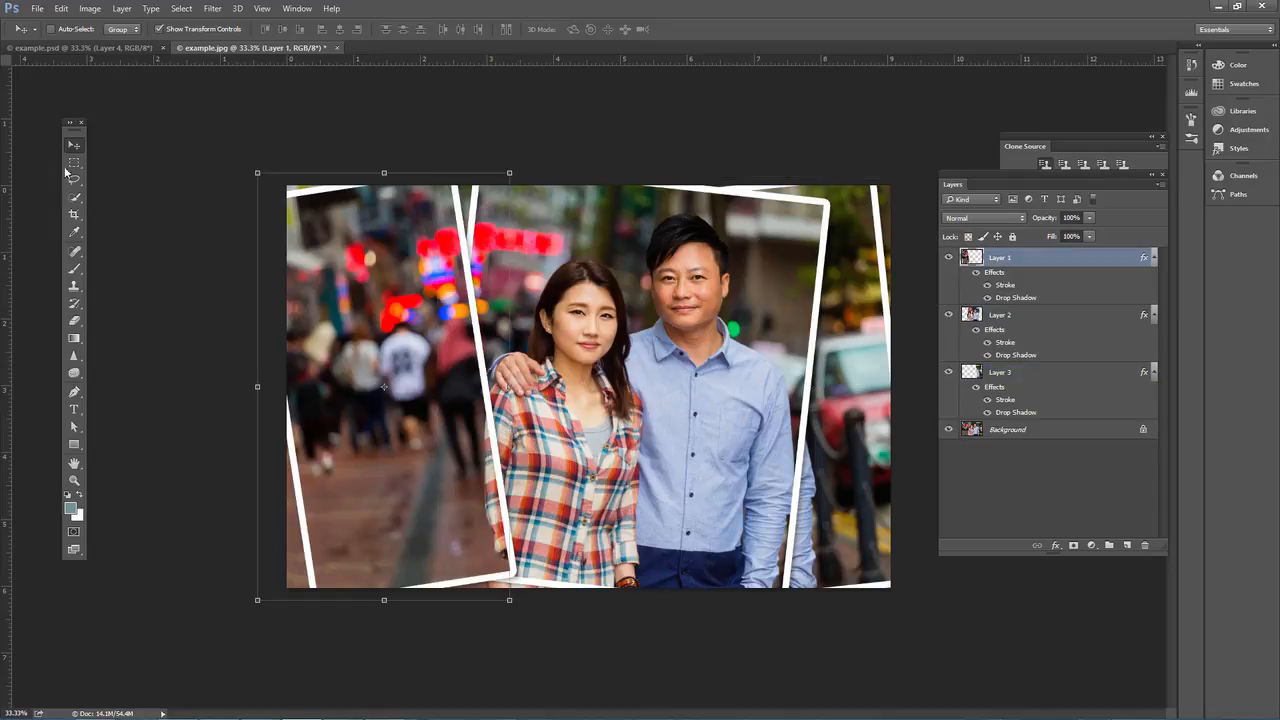
left_click_drag(422, 388, 418, 395)
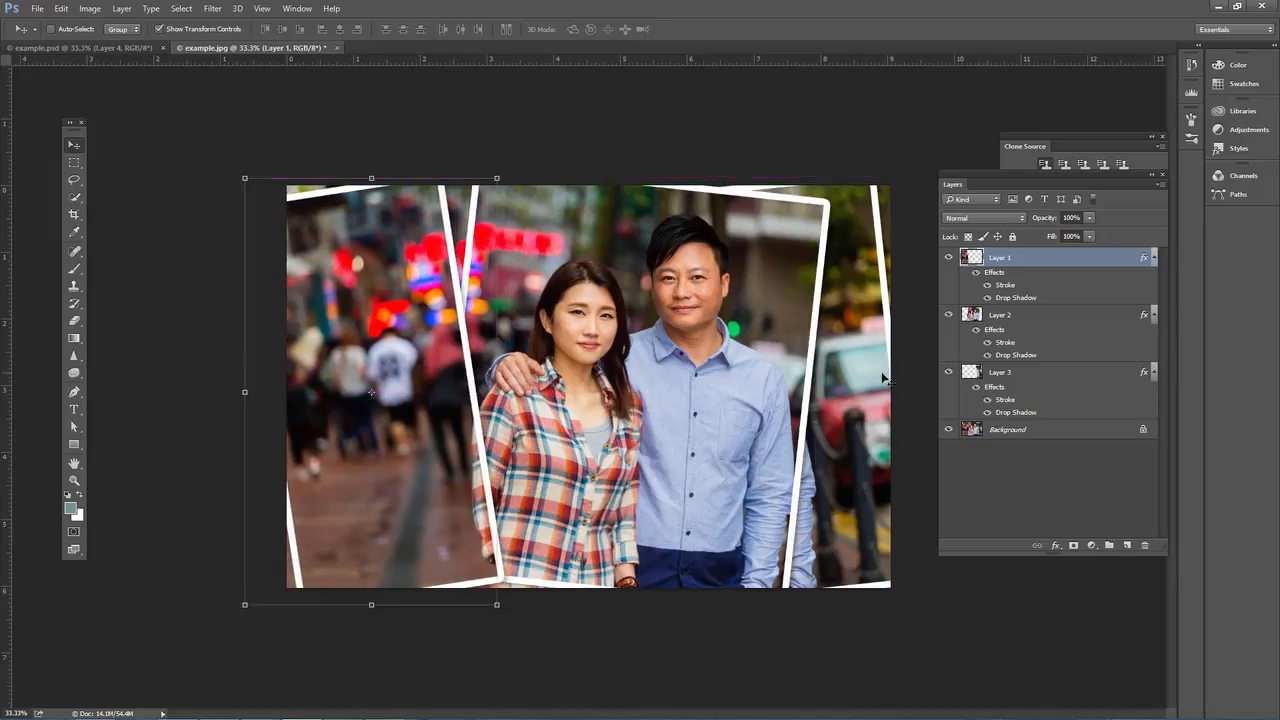
left_click(1027, 318)
left_click(1004, 378)
mouse_move(868, 402)
left_mouse_down()
mouse_move(877, 395)
mouse_move(832, 393)
mouse_move(846, 394)
left_mouse_up()
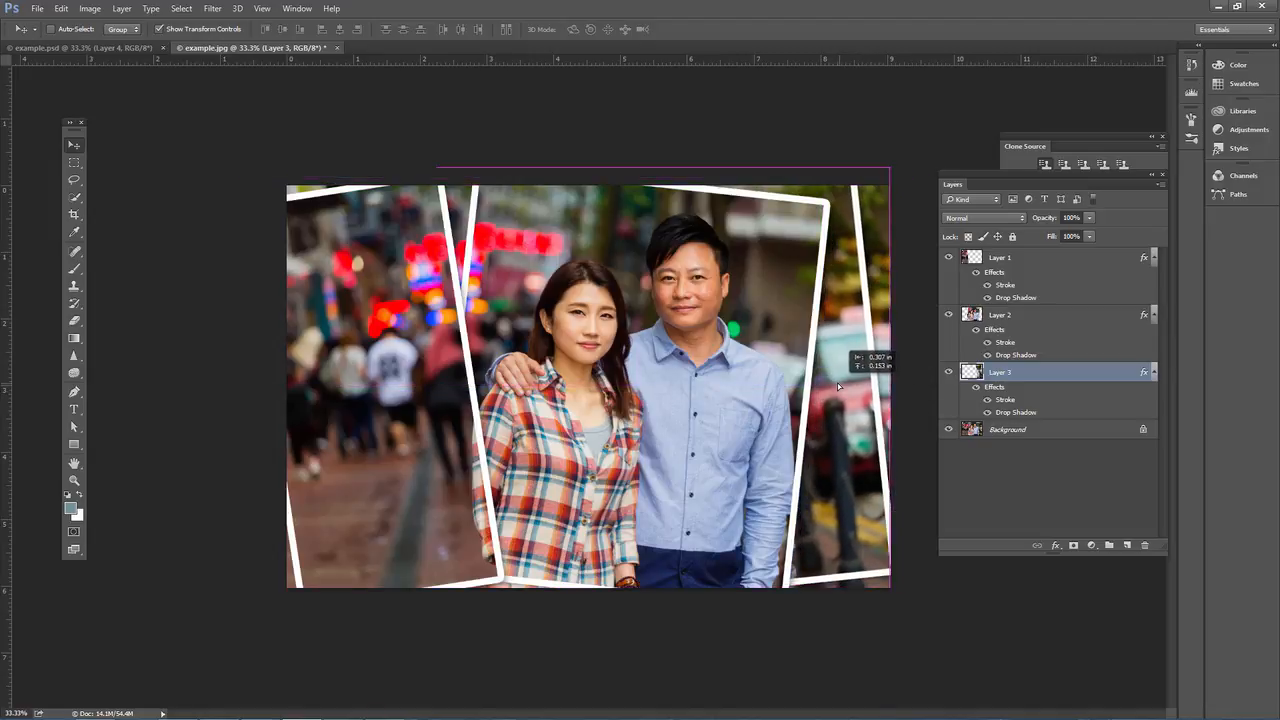
Reorder Layer 1 directly beneath Layer 2, shift Layer 2 slightly left and select Layer 3
left_click(996, 318)
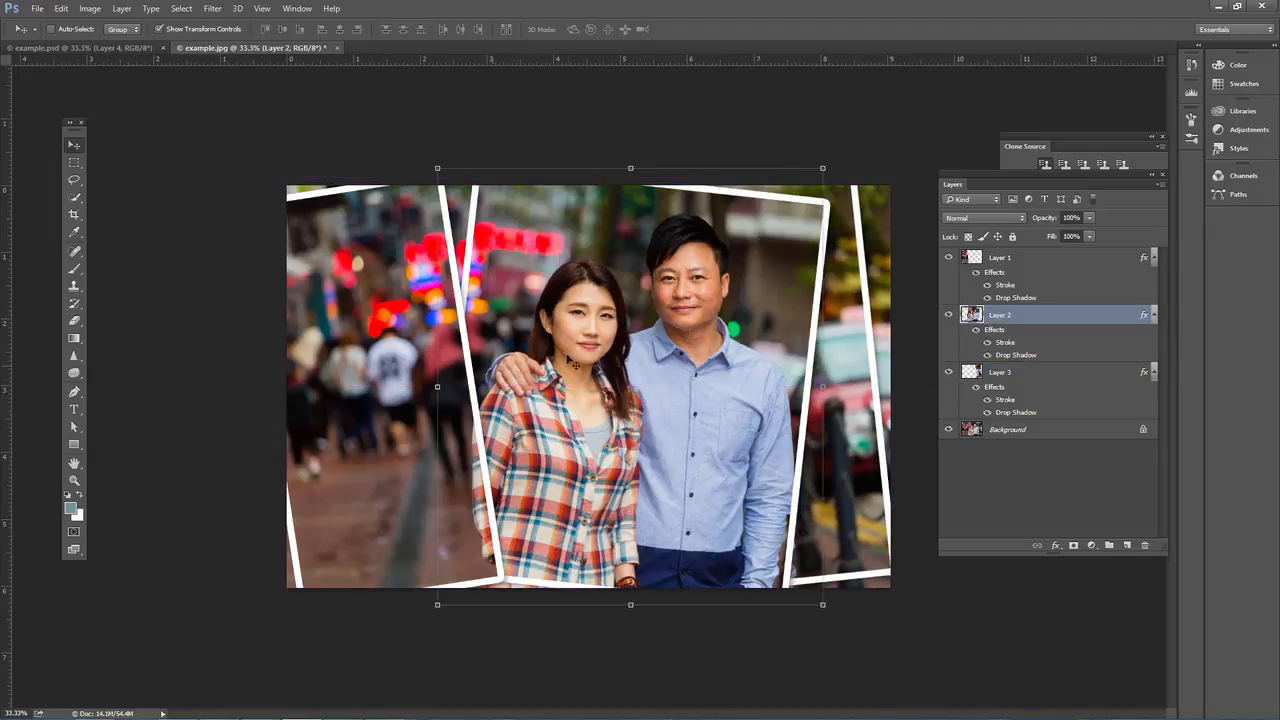
left_click(990, 269)
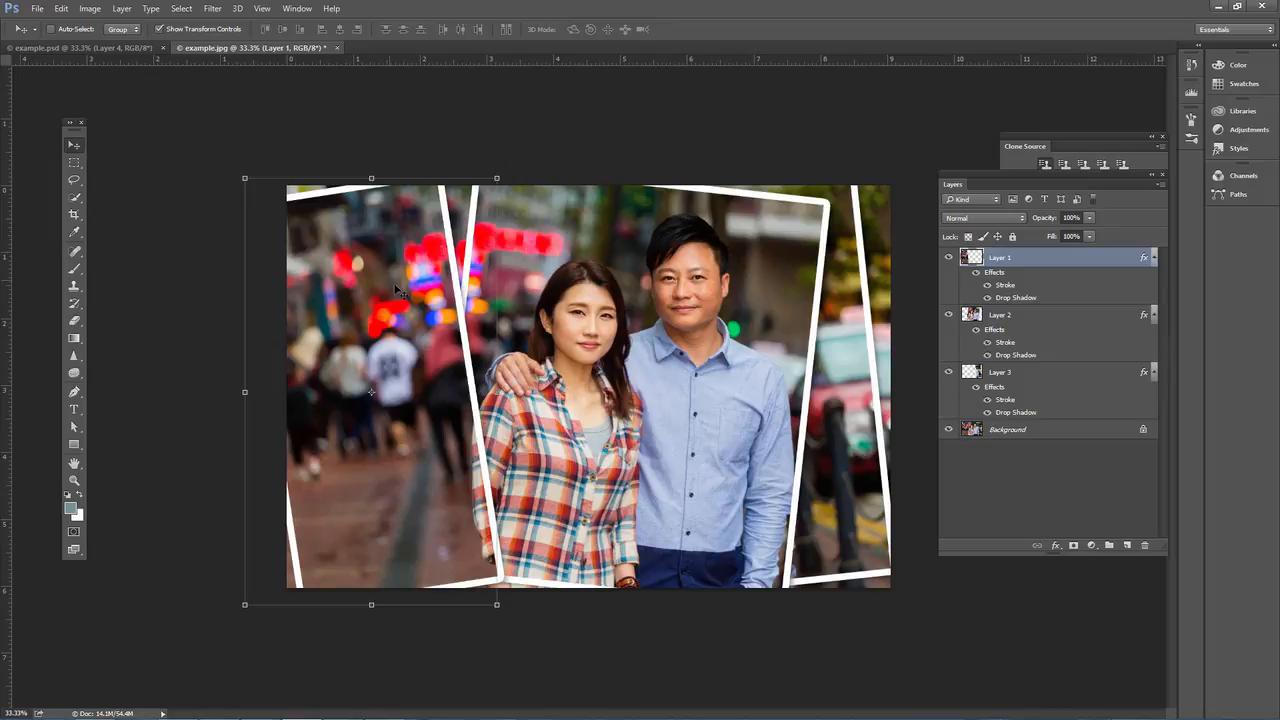
left_click_drag(986, 264, 1003, 358)
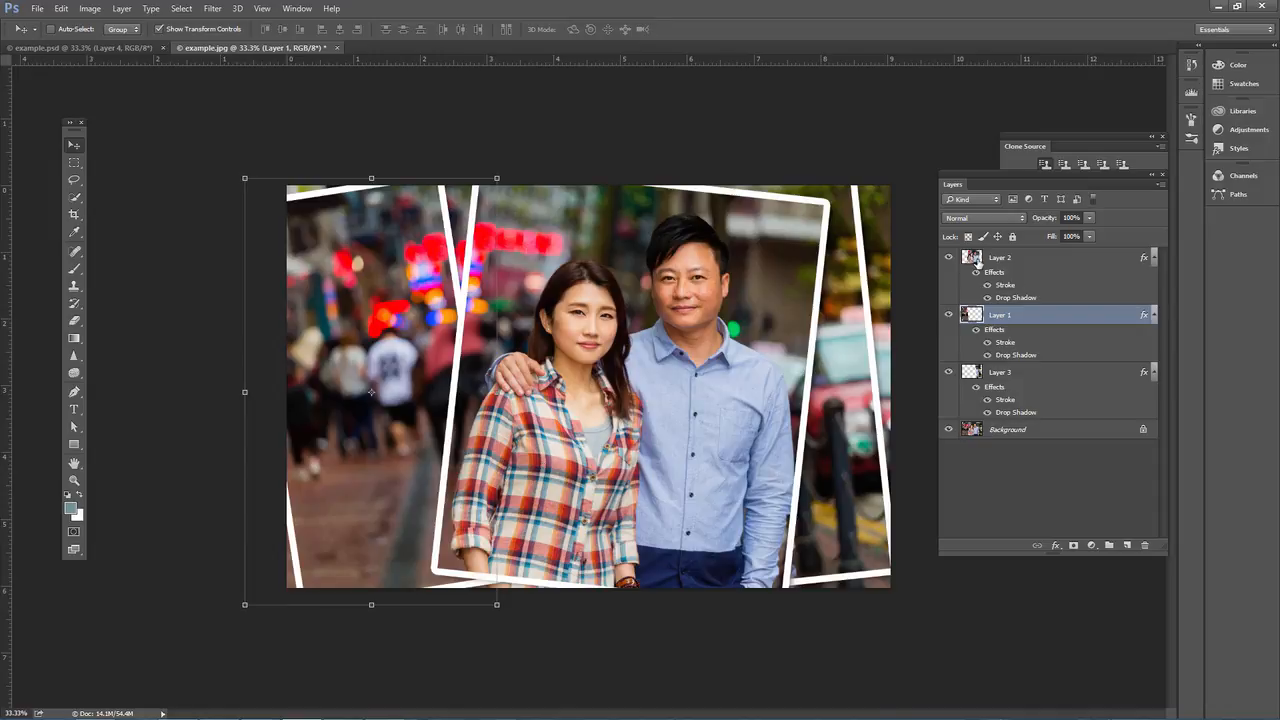
left_click(978, 262)
mouse_move(617, 293)
left_mouse_down()
mouse_move(578, 291)
mouse_move(613, 295)
left_mouse_up()
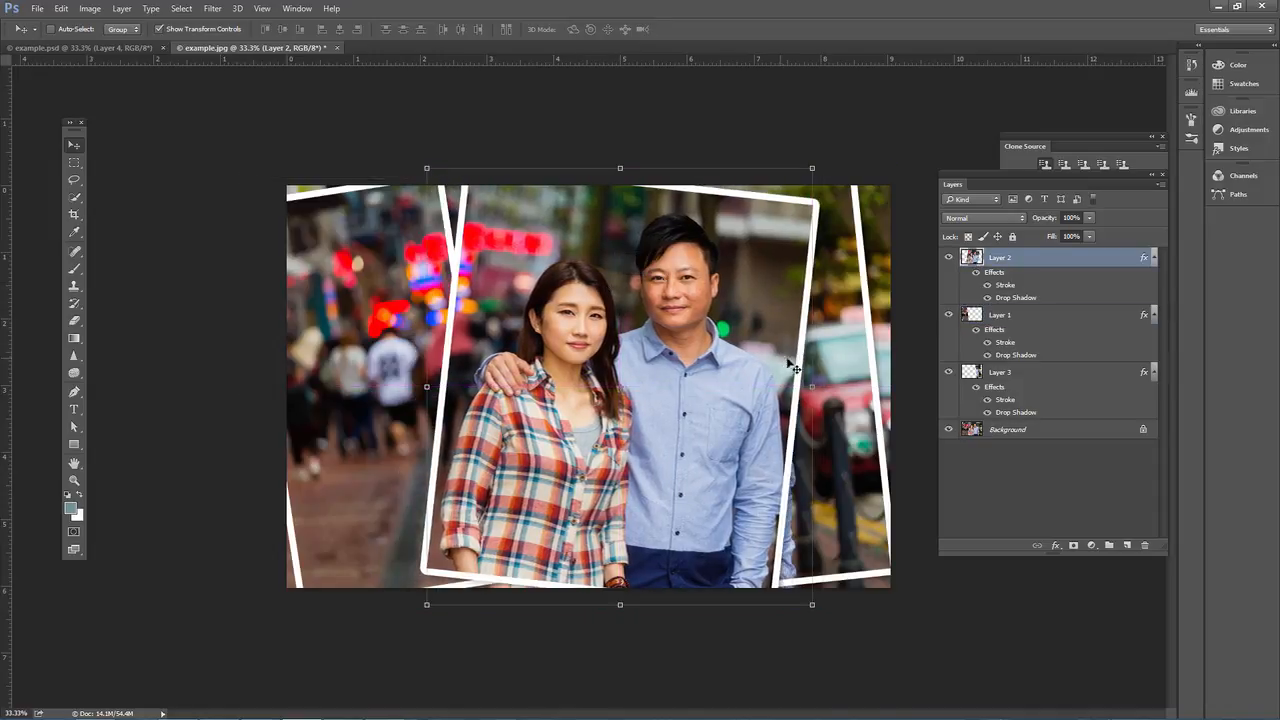
left_click(976, 373)
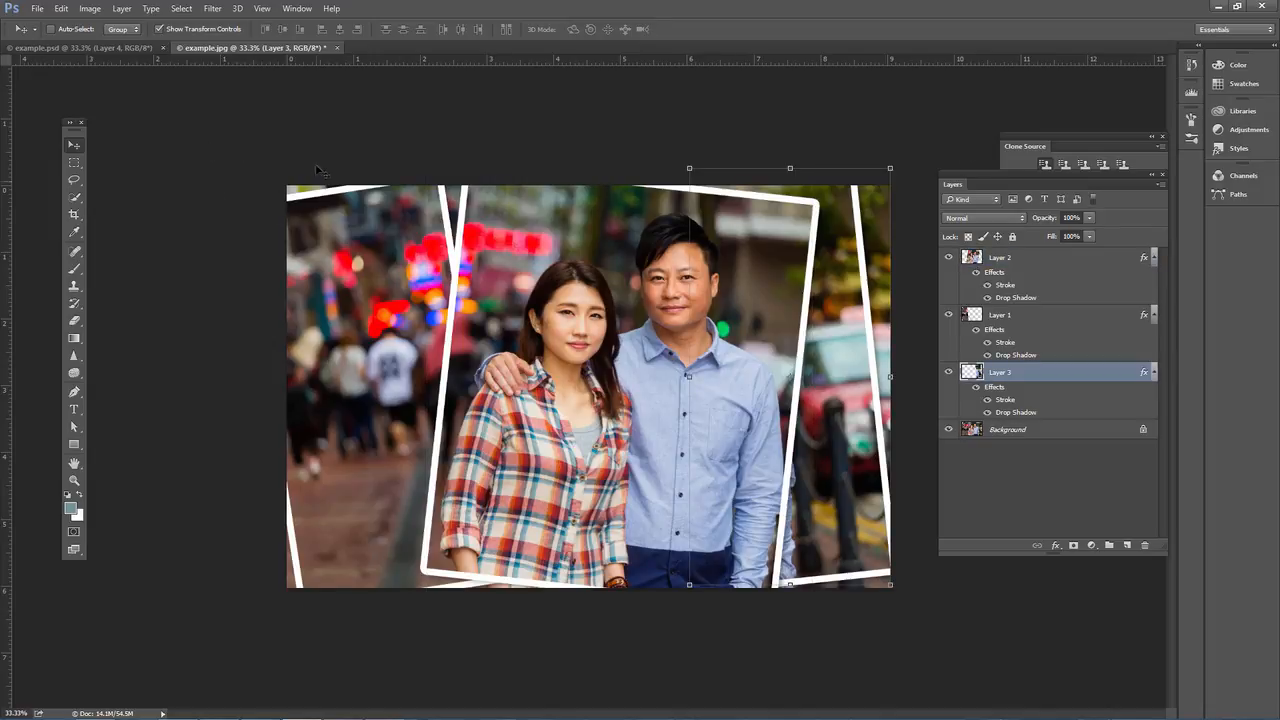
Enlarge the canvas to 12 inches wide and 9 inches high, keeping the anchor centred
left_click(90, 8)
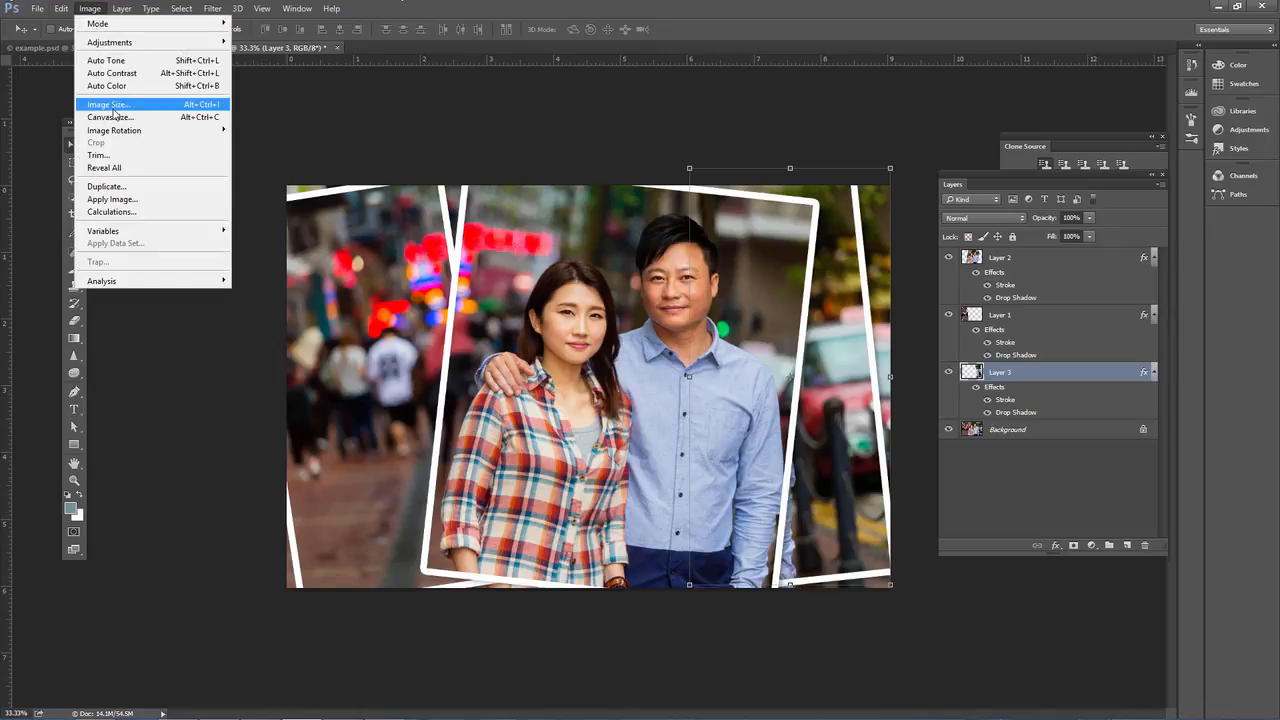
left_click(110, 117)
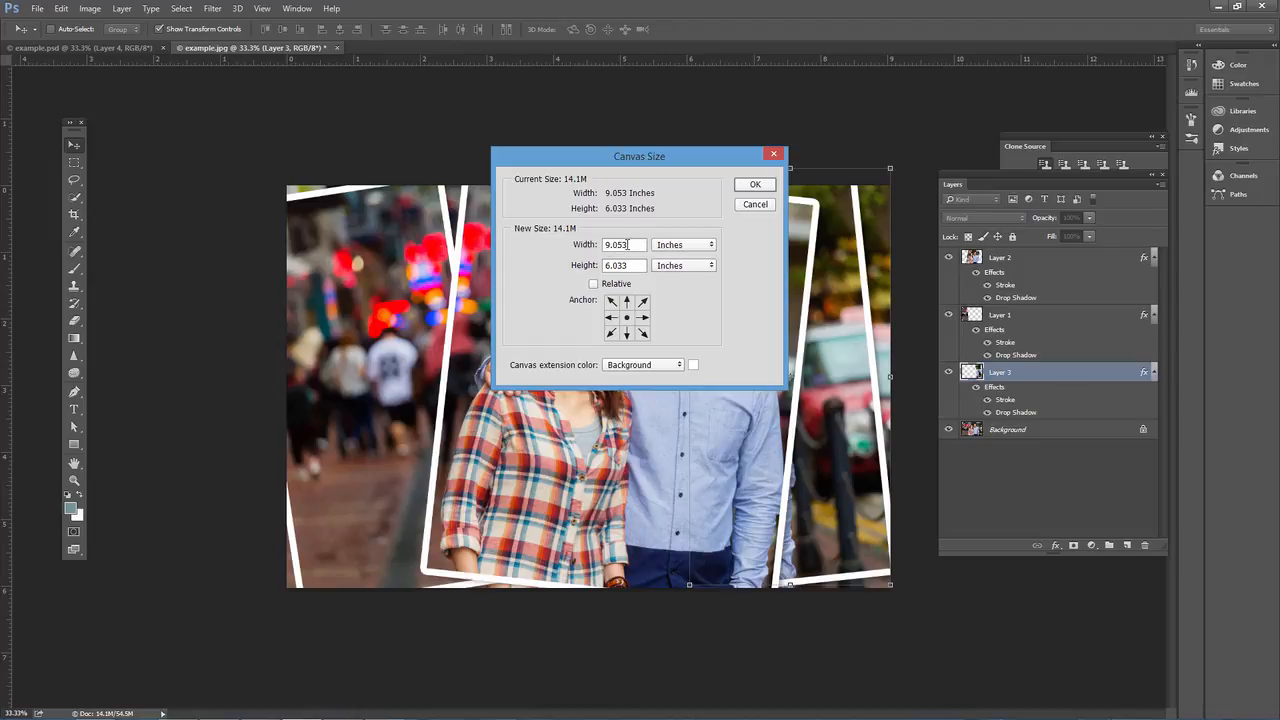
left_click_drag(628, 244, 583, 243)
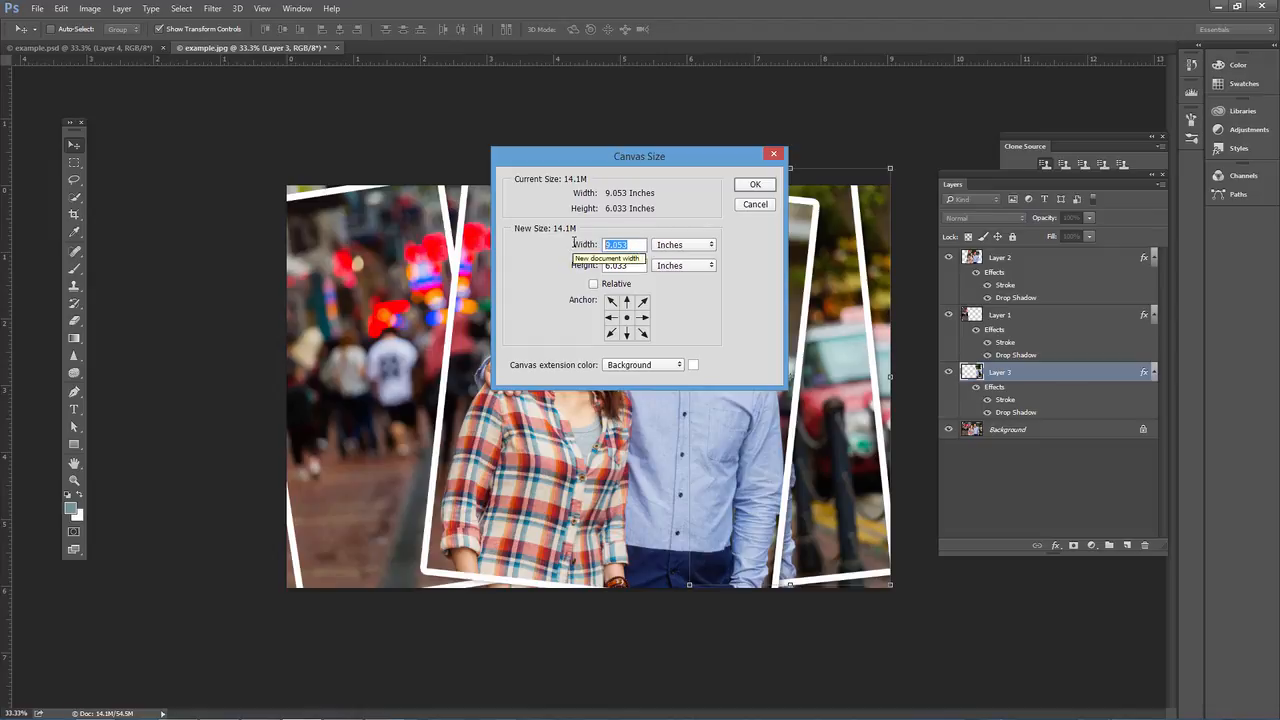
type("12")
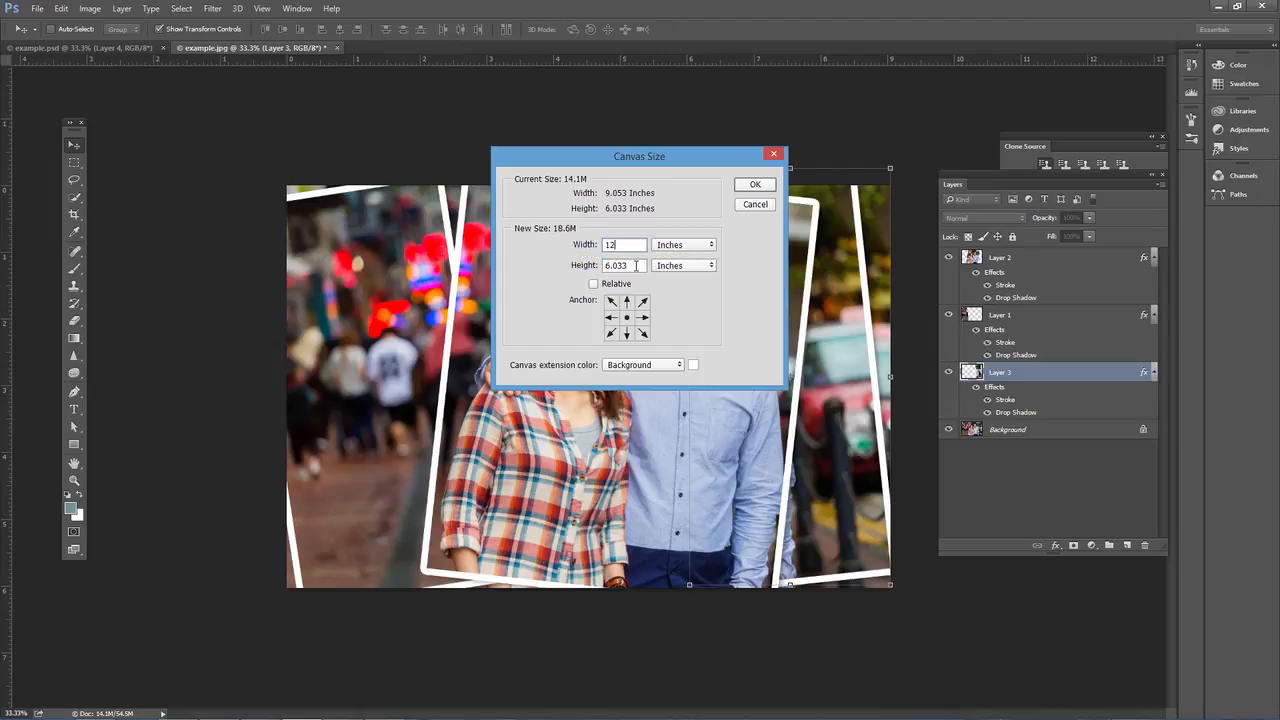
left_click_drag(631, 265, 579, 266)
type("9")
left_click(755, 186)
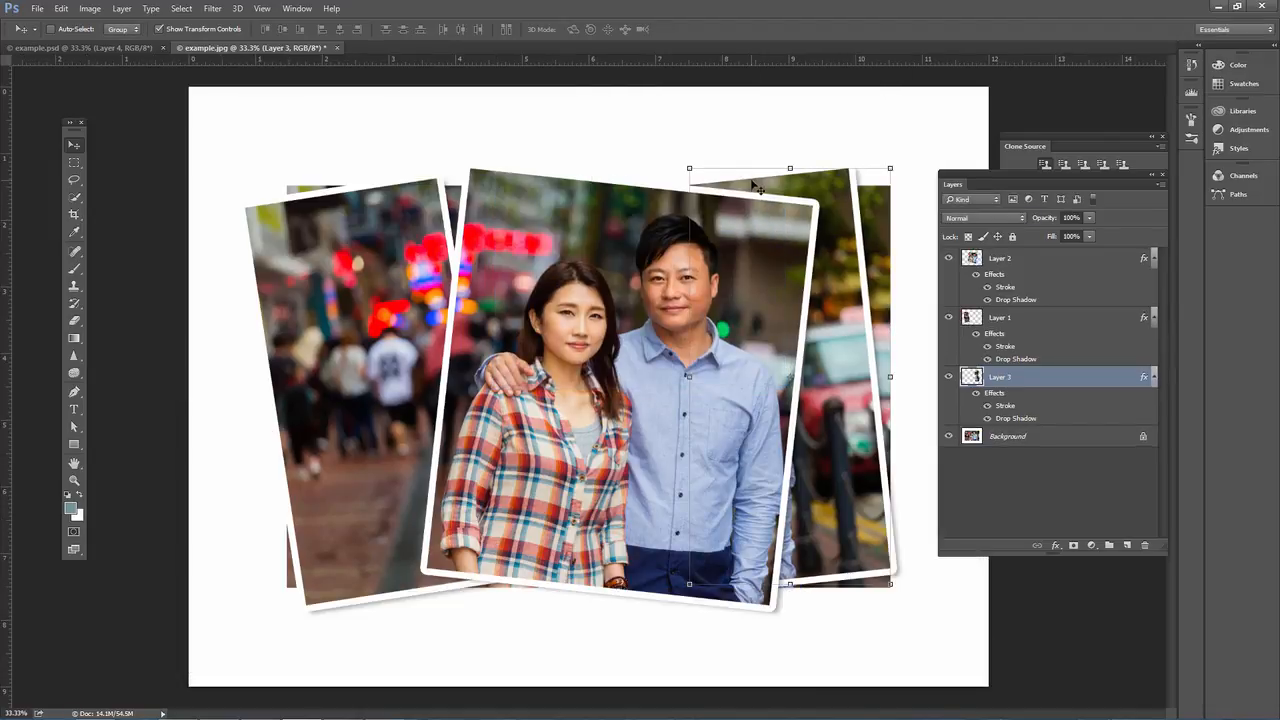
Hide the Background layer and add a new blank layer between Layer 3 and the Background
left_click(949, 437)
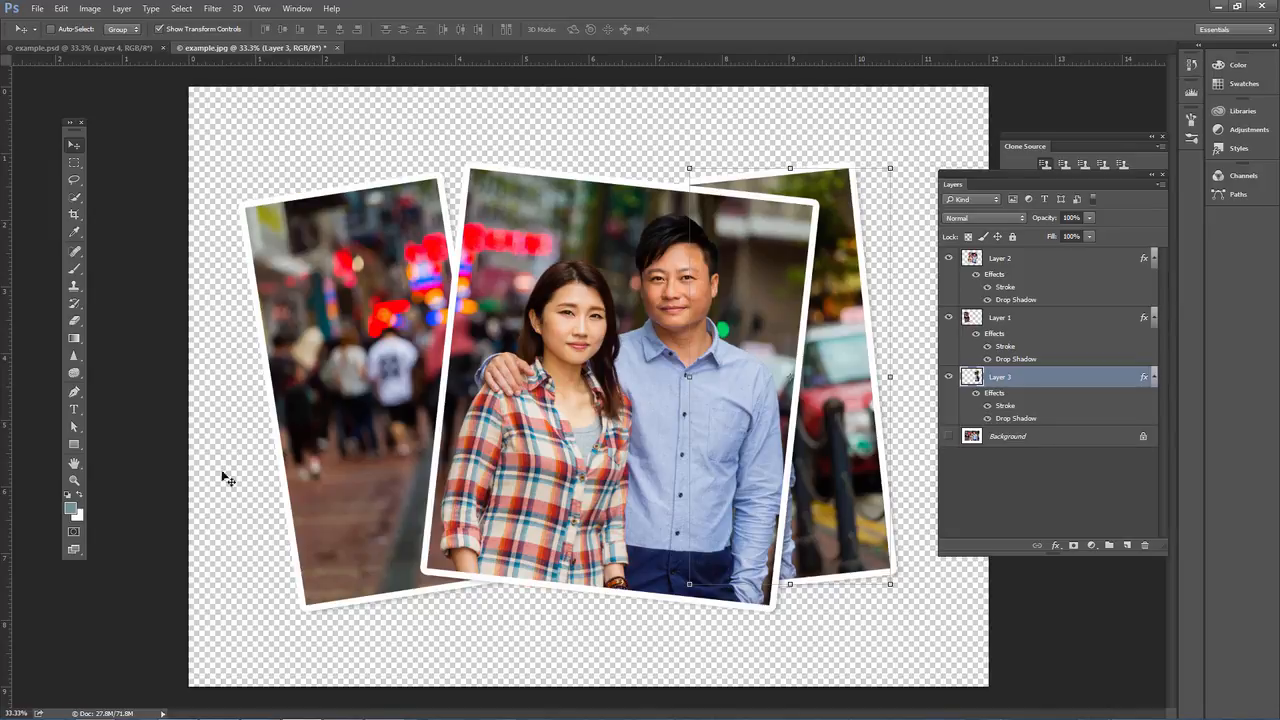
left_click(1128, 546)
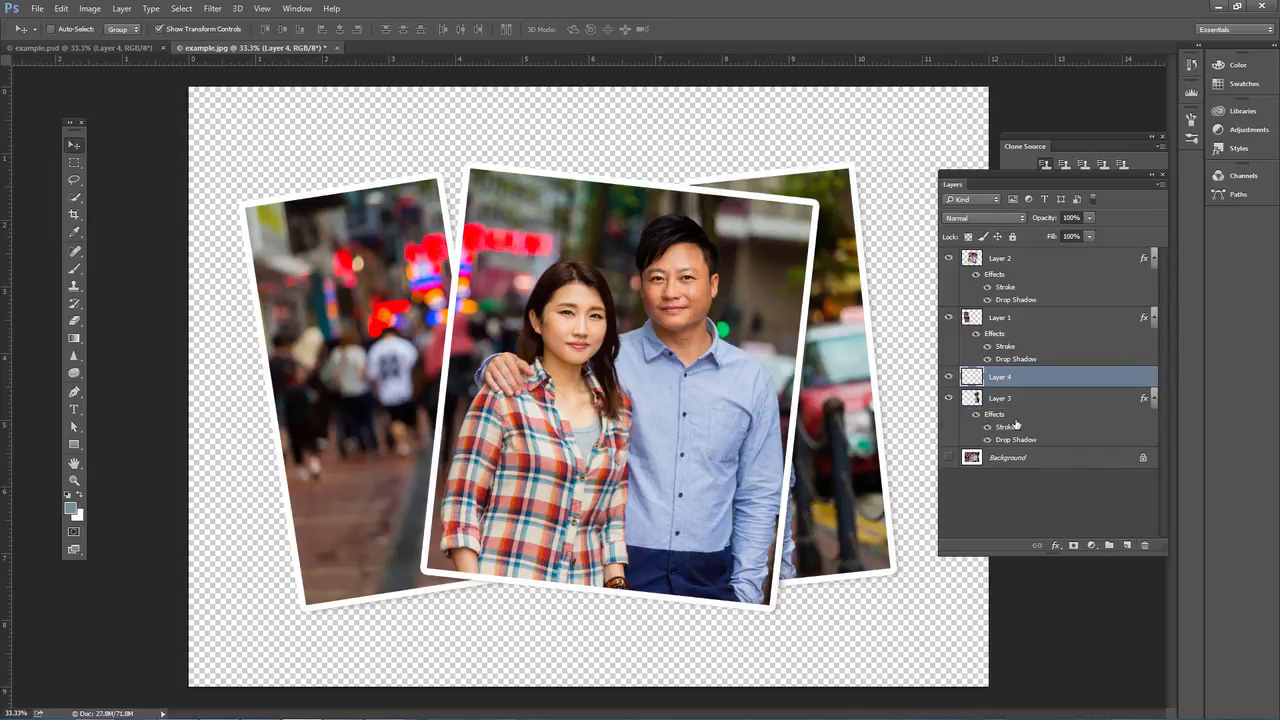
left_click_drag(975, 409, 983, 449)
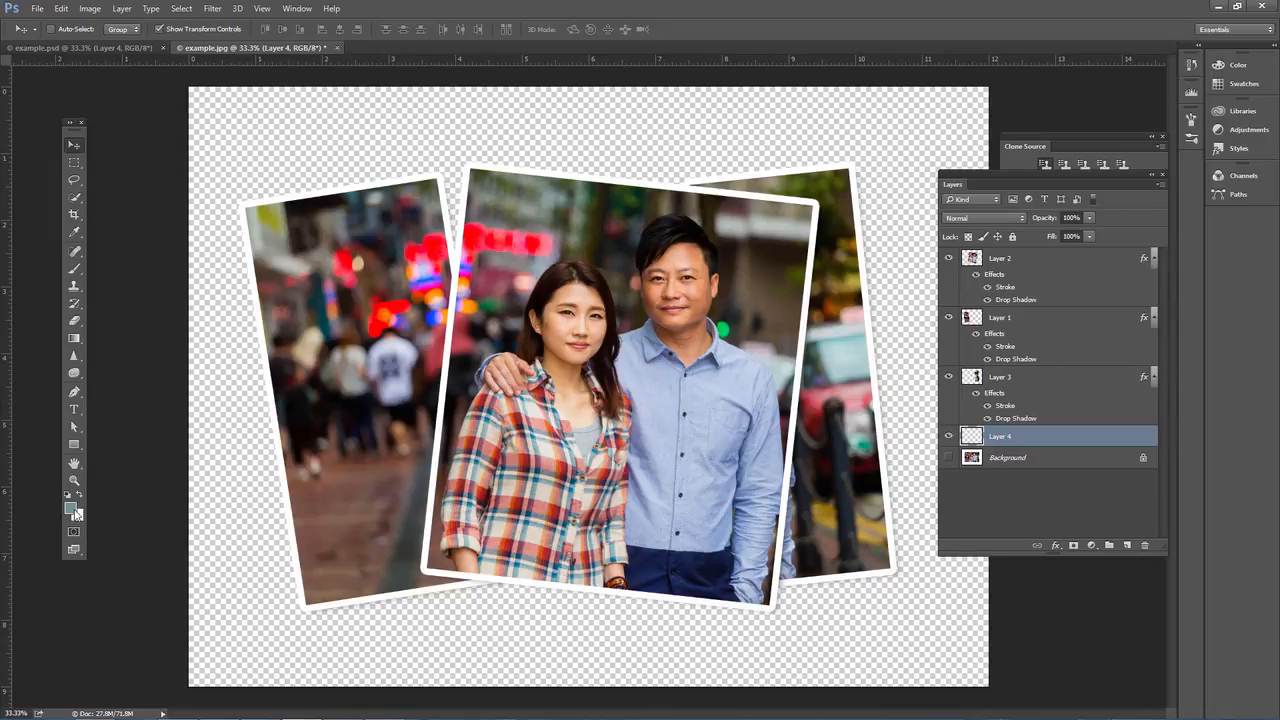
Set the foreground colour to golden yellow (e5c013) and fill the blank Layer 4 with it
left_click(72, 510)
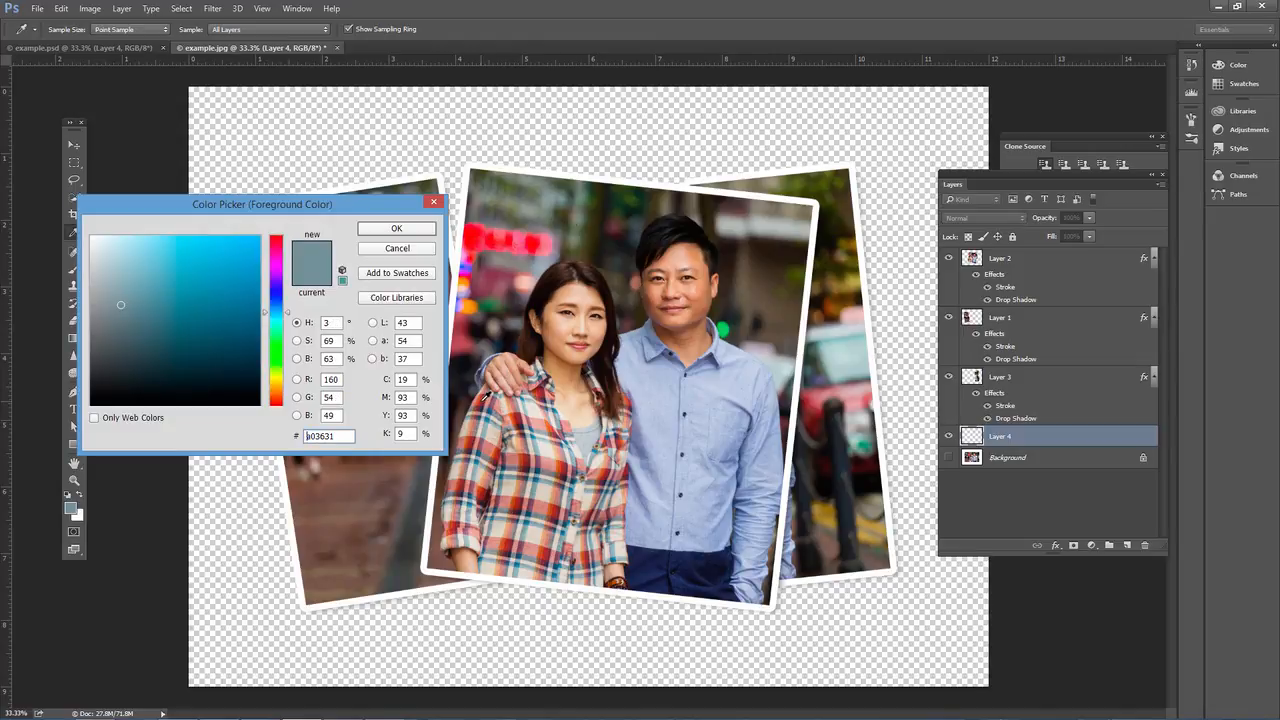
left_click_drag(489, 397, 484, 397)
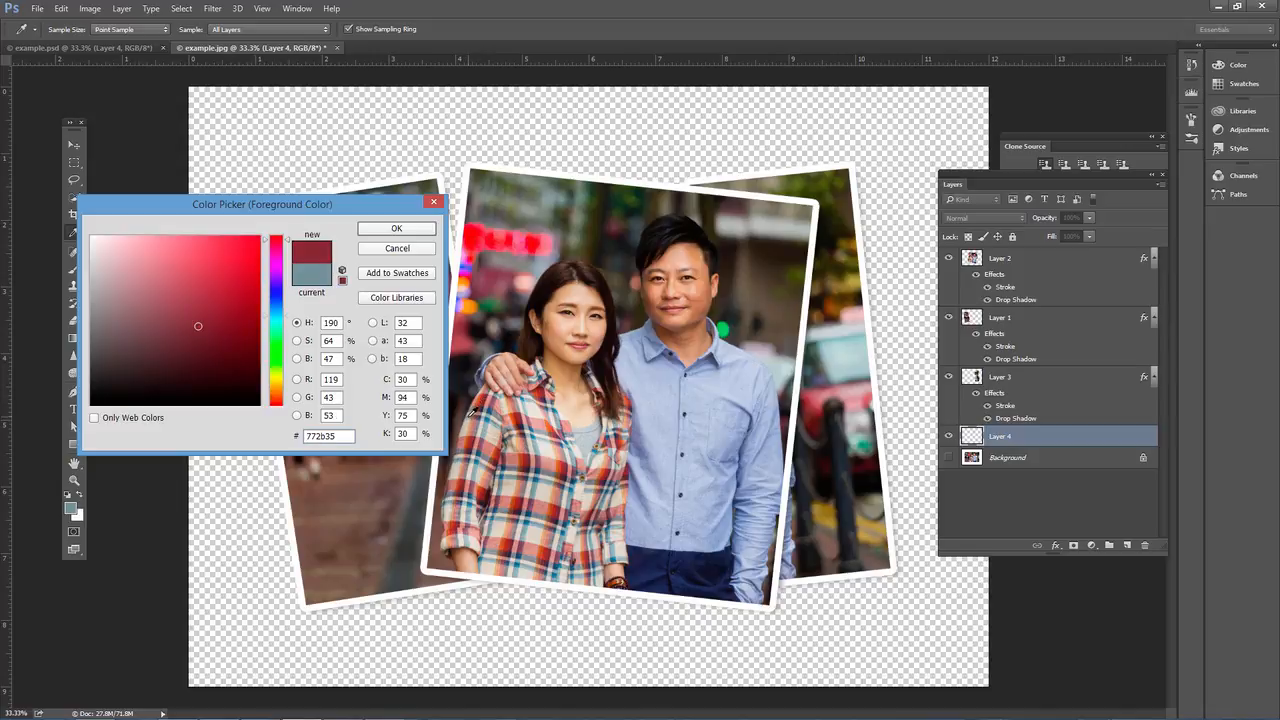
left_click(471, 411)
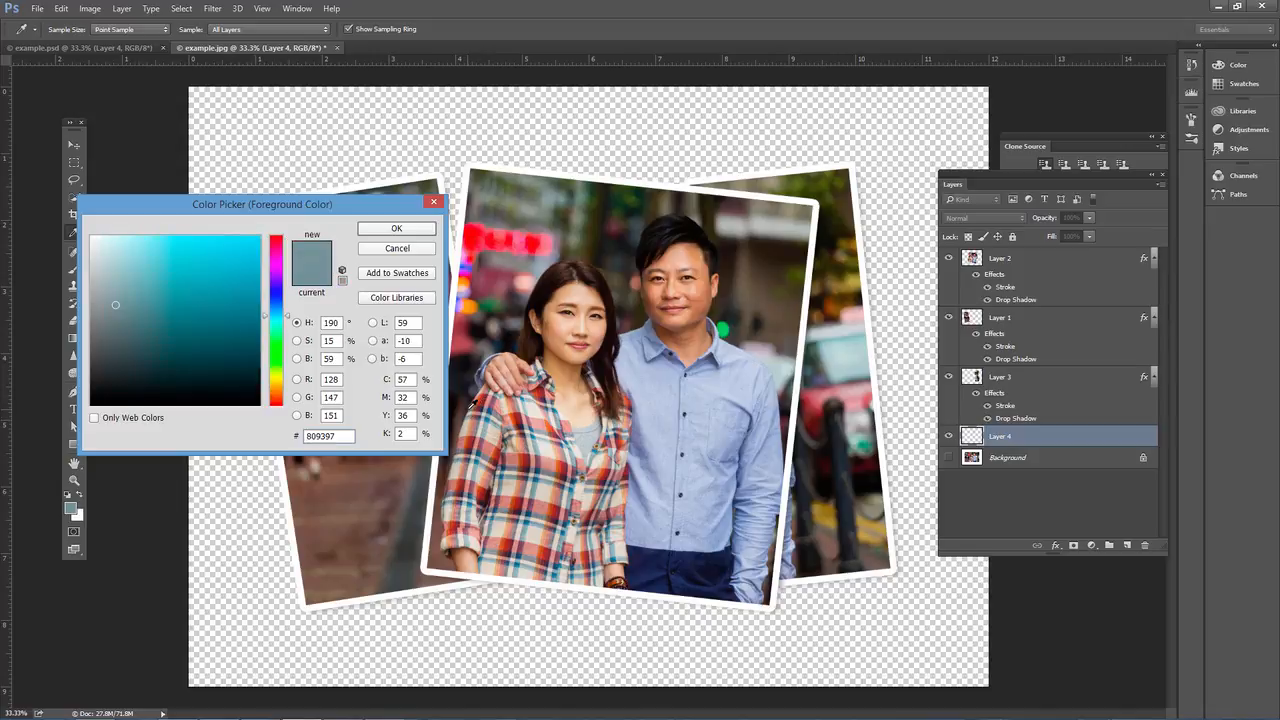
left_click(246, 253)
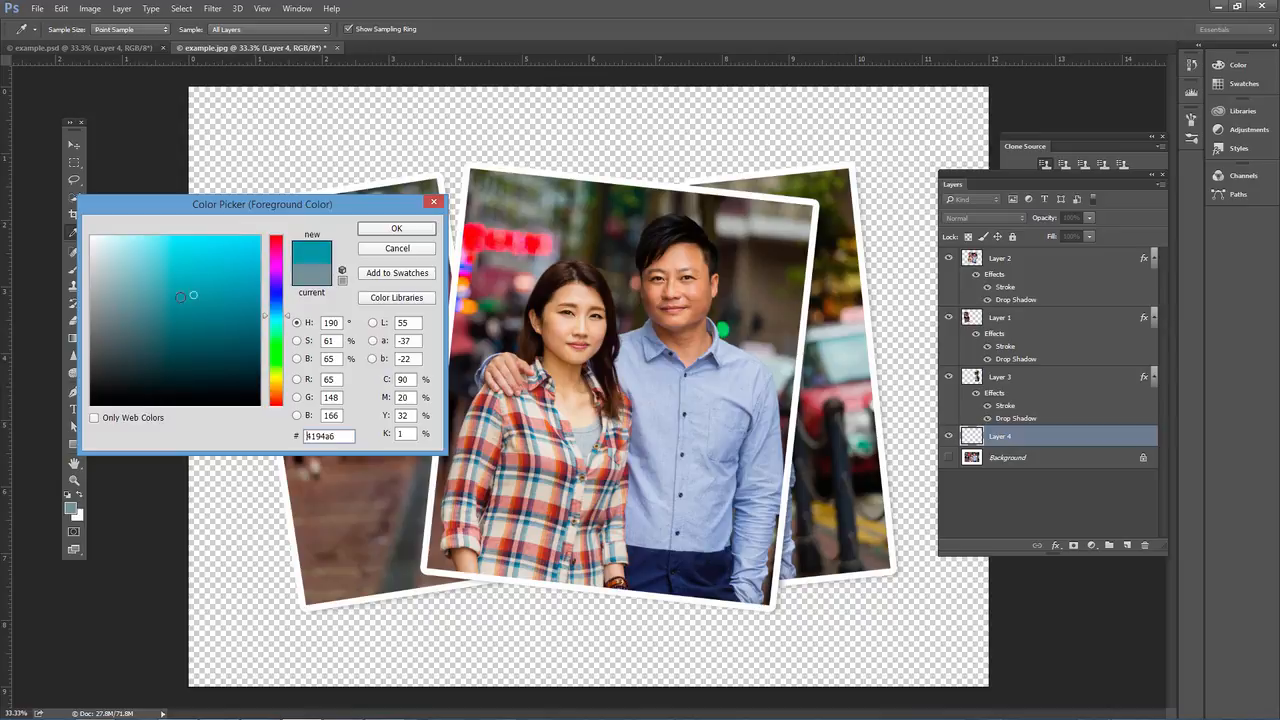
left_click_drag(274, 325, 273, 382)
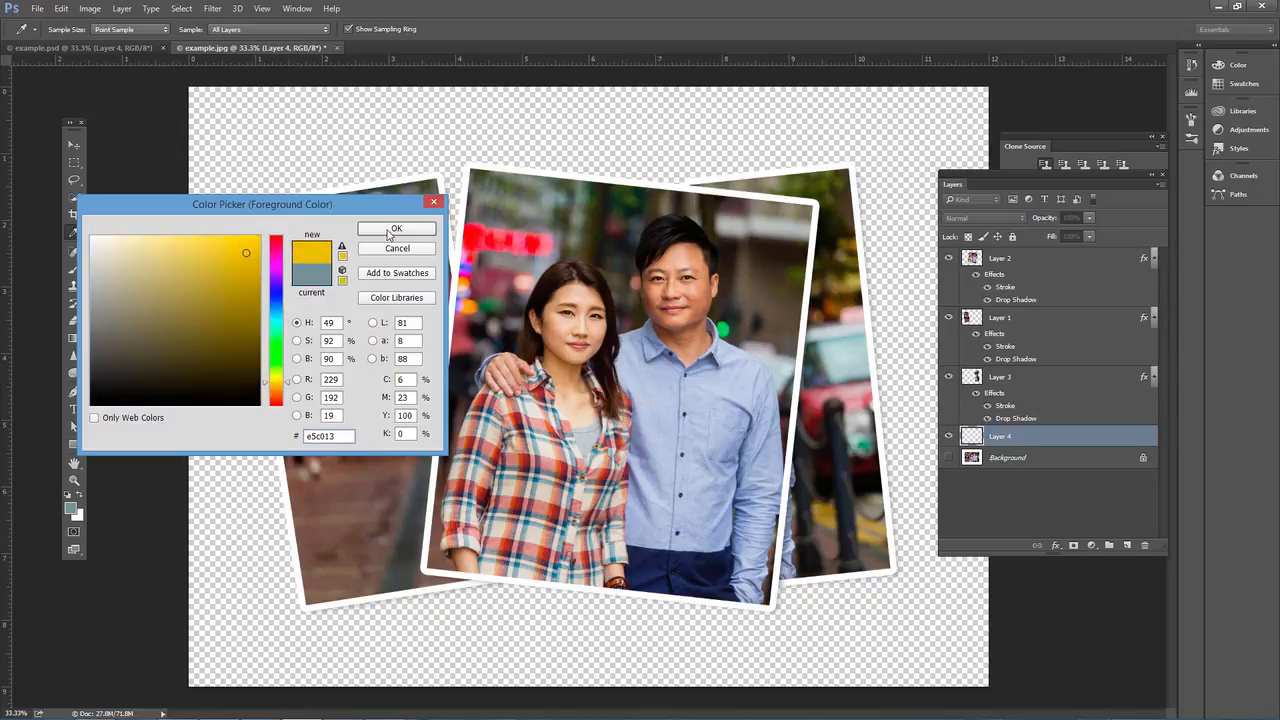
left_click(388, 231)
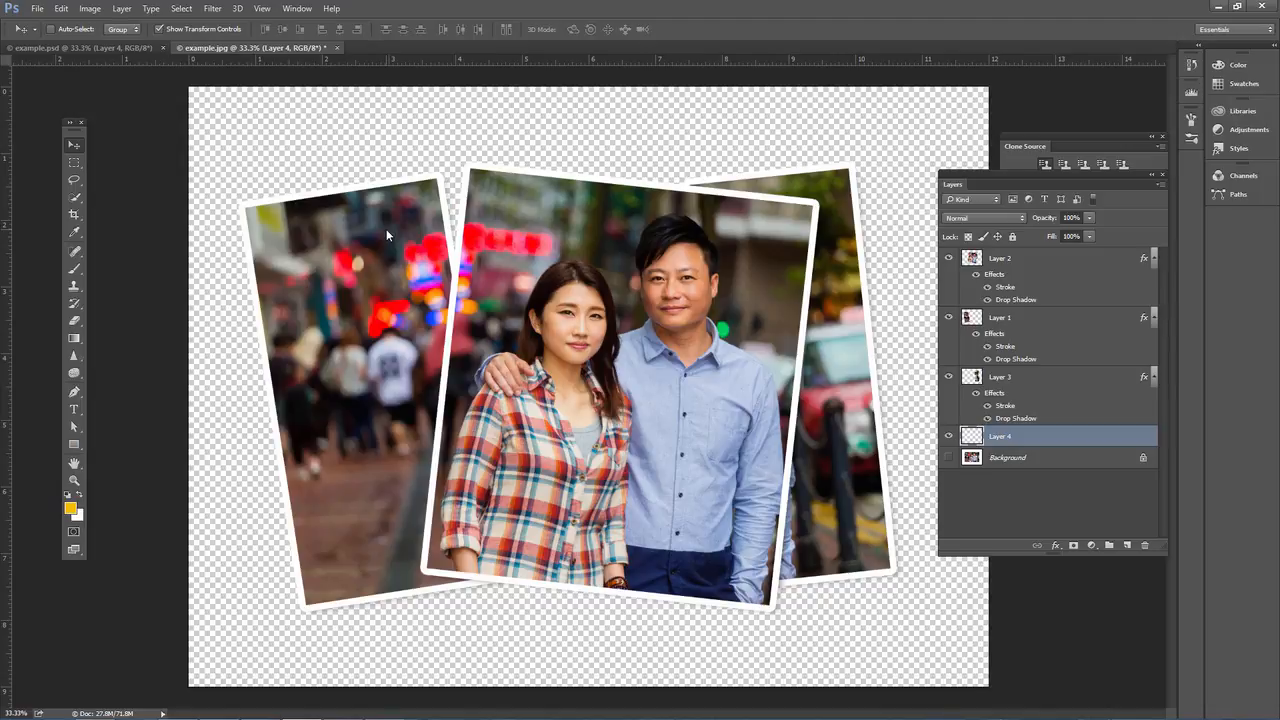
key("alt+BackSpace")
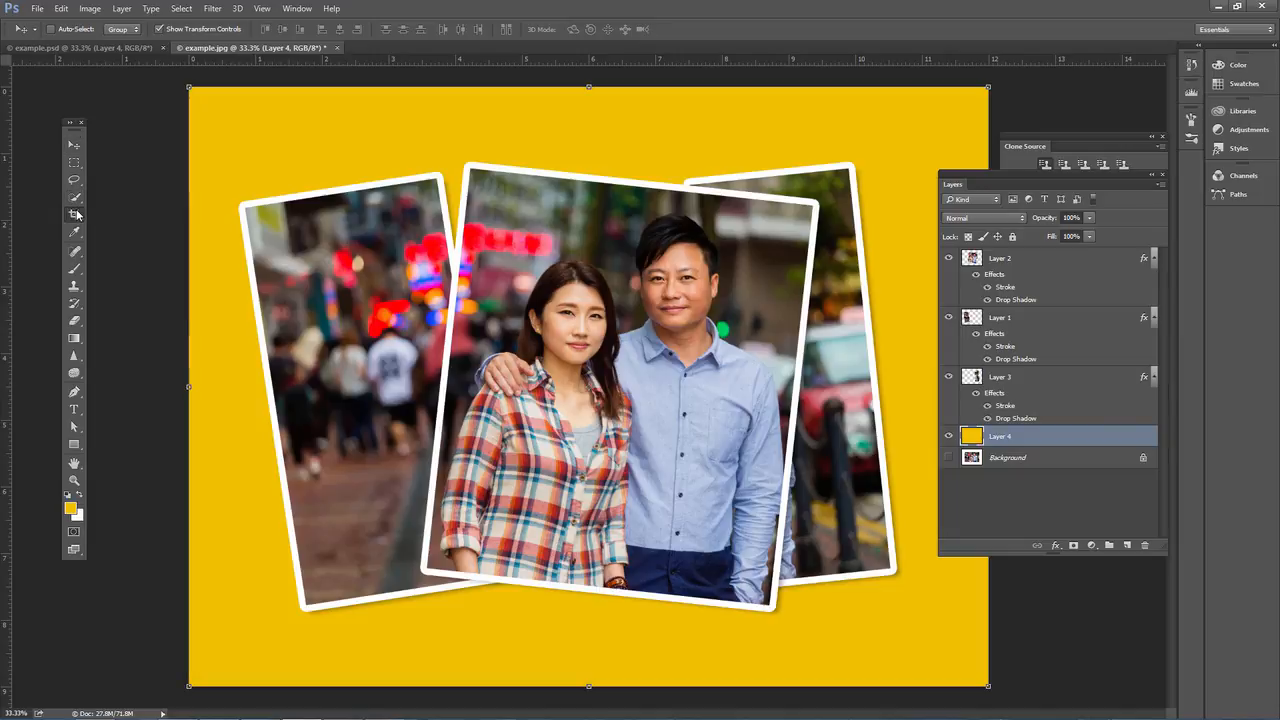
Crop the canvas to about 10.6 by 7.3 inches, leaving a narrower yellow border around the three prints
left_click_drag(73, 214, 115, 216)
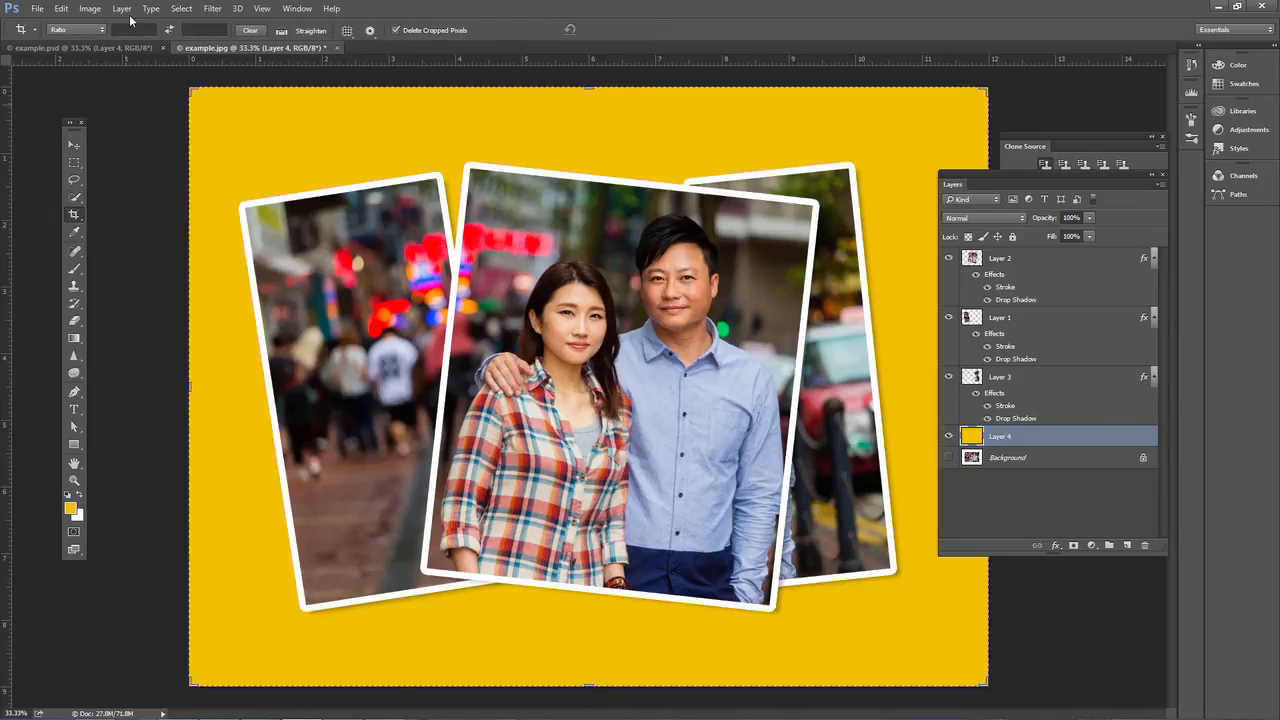
left_click(204, 29)
left_click_drag(191, 91, 209, 119)
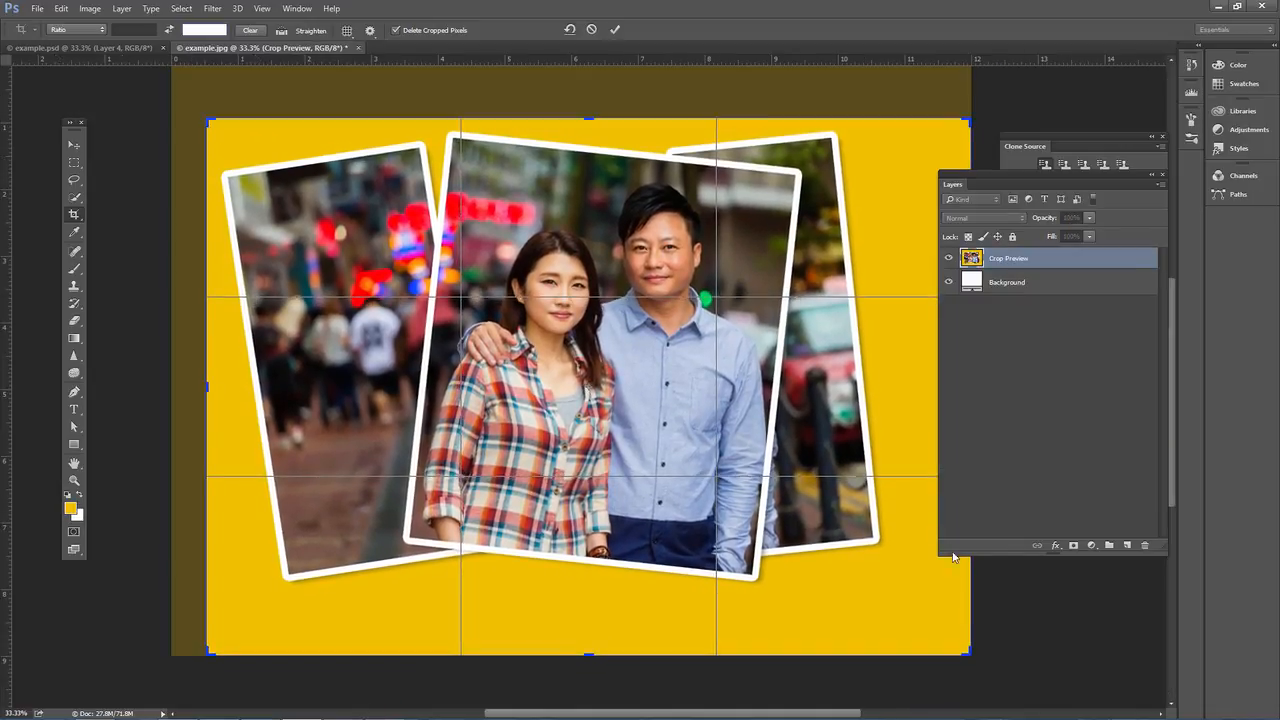
left_click_drag(967, 671, 938, 627)
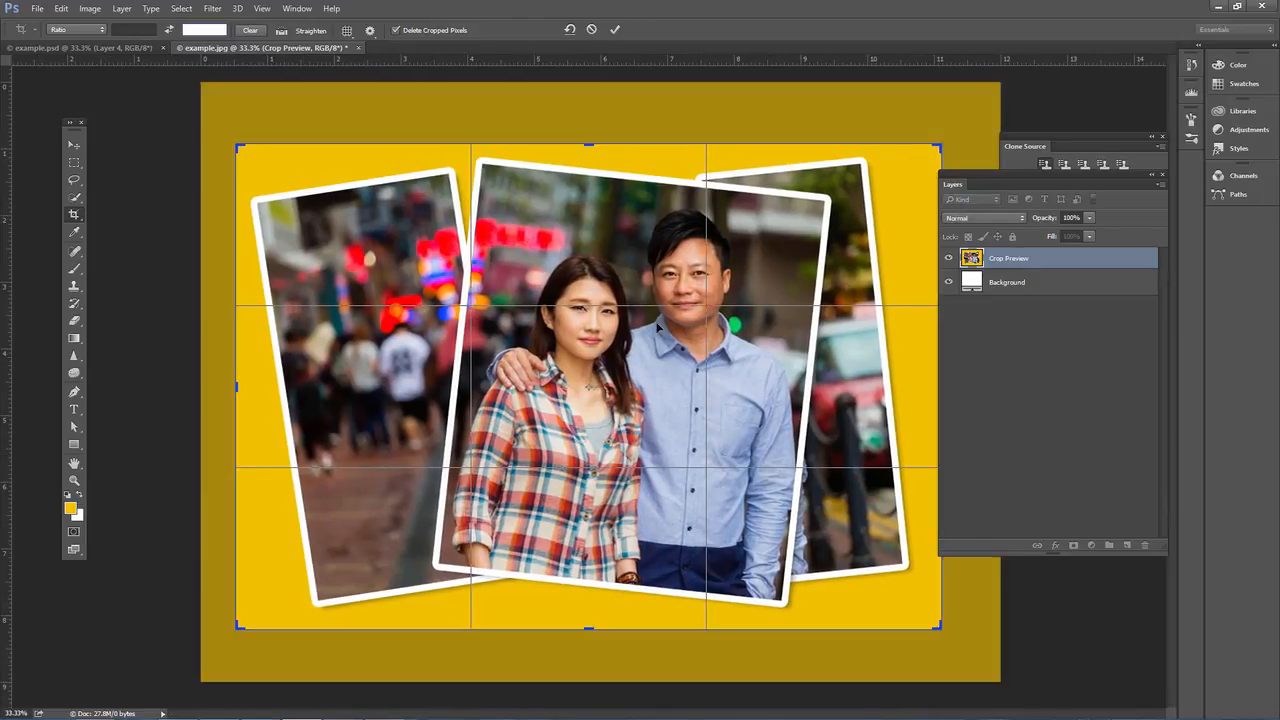
key("Return")
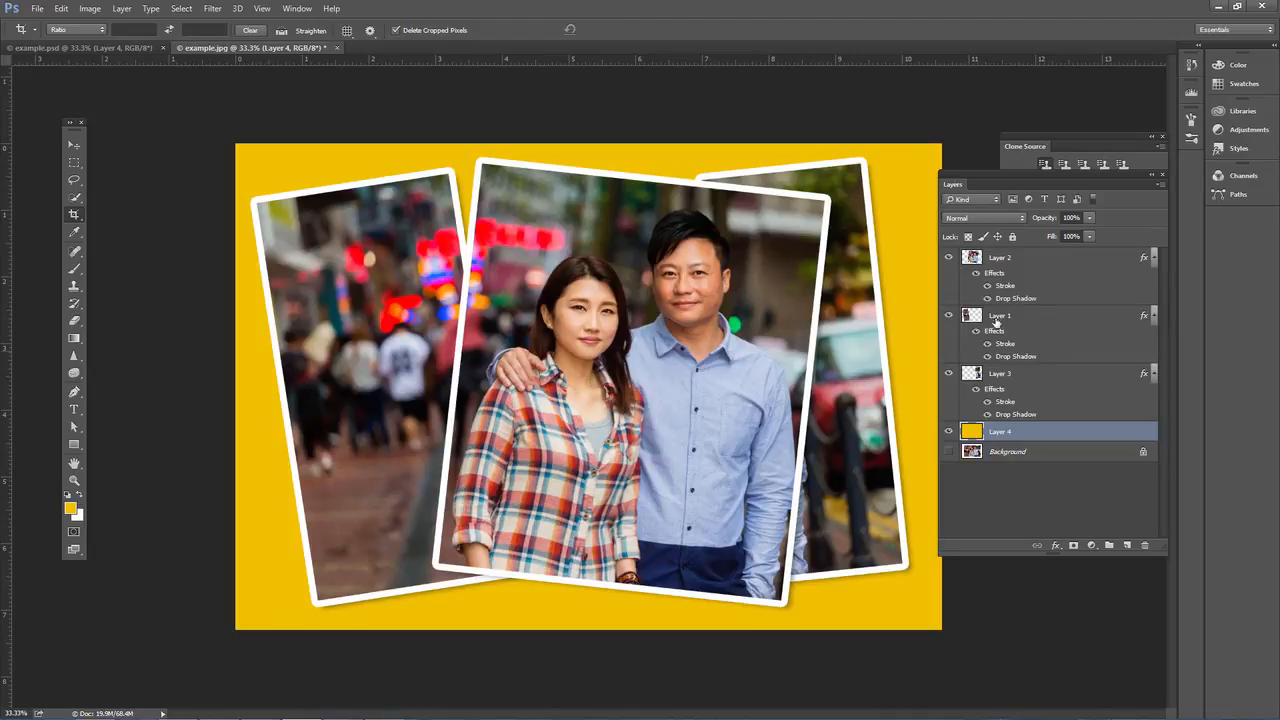
Move Layer 1 slightly right and up with the Move tool
left_click(74, 145)
left_click(1035, 327)
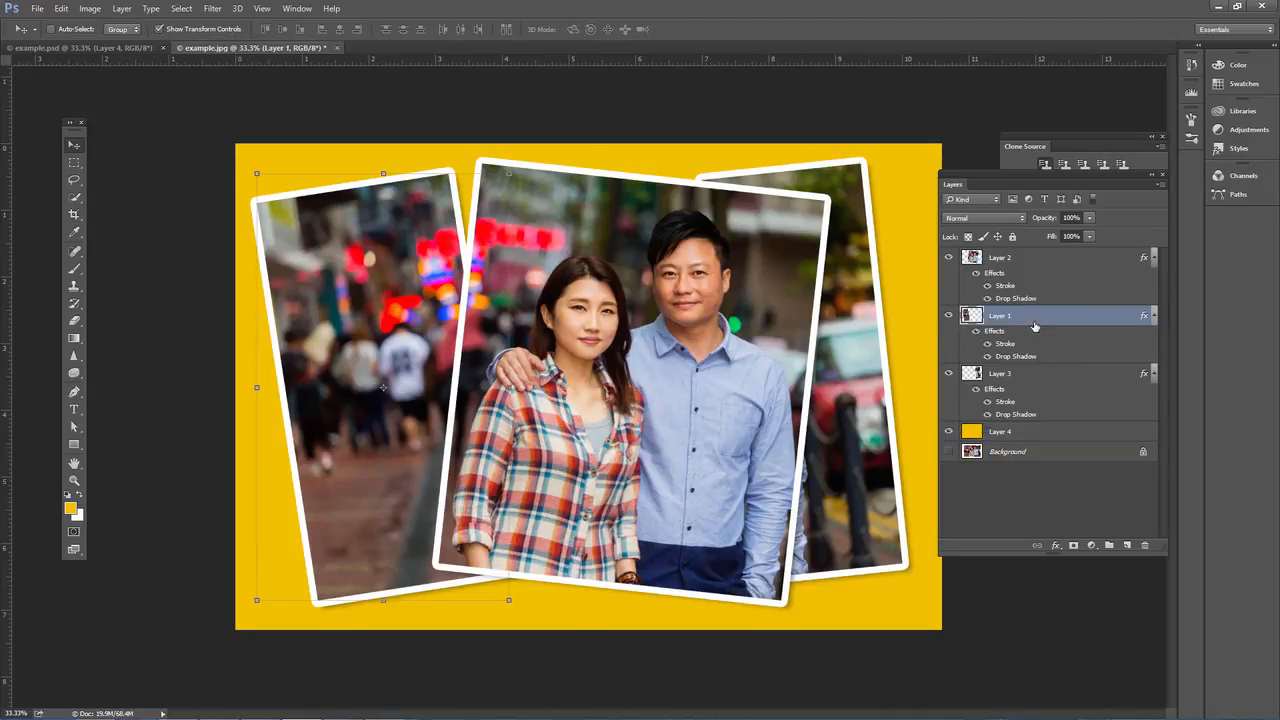
mouse_move(491, 307)
left_mouse_down()
mouse_move(470, 281)
mouse_move(498, 303)
left_mouse_up()
Shift Layer 2 about 0.3 inches left, rotate it about 2.4° counterclockwise and commit the rotation
left_click(987, 266)
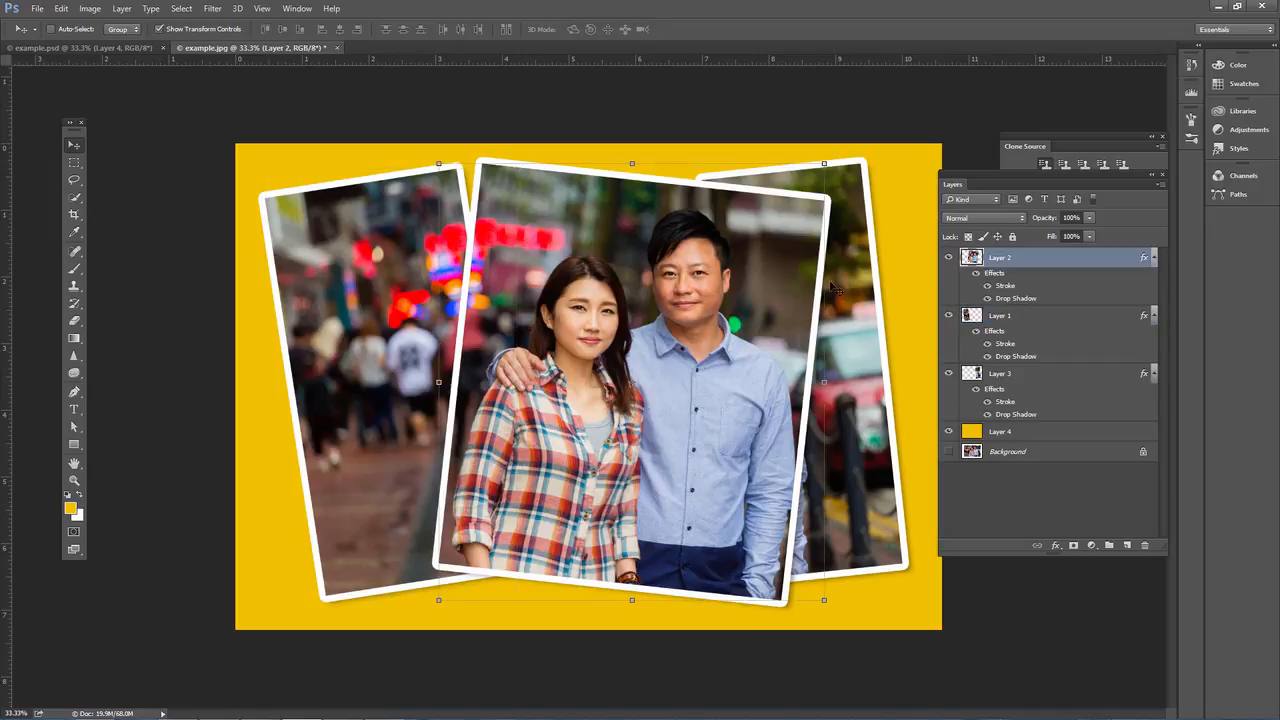
left_click_drag(768, 301, 746, 296)
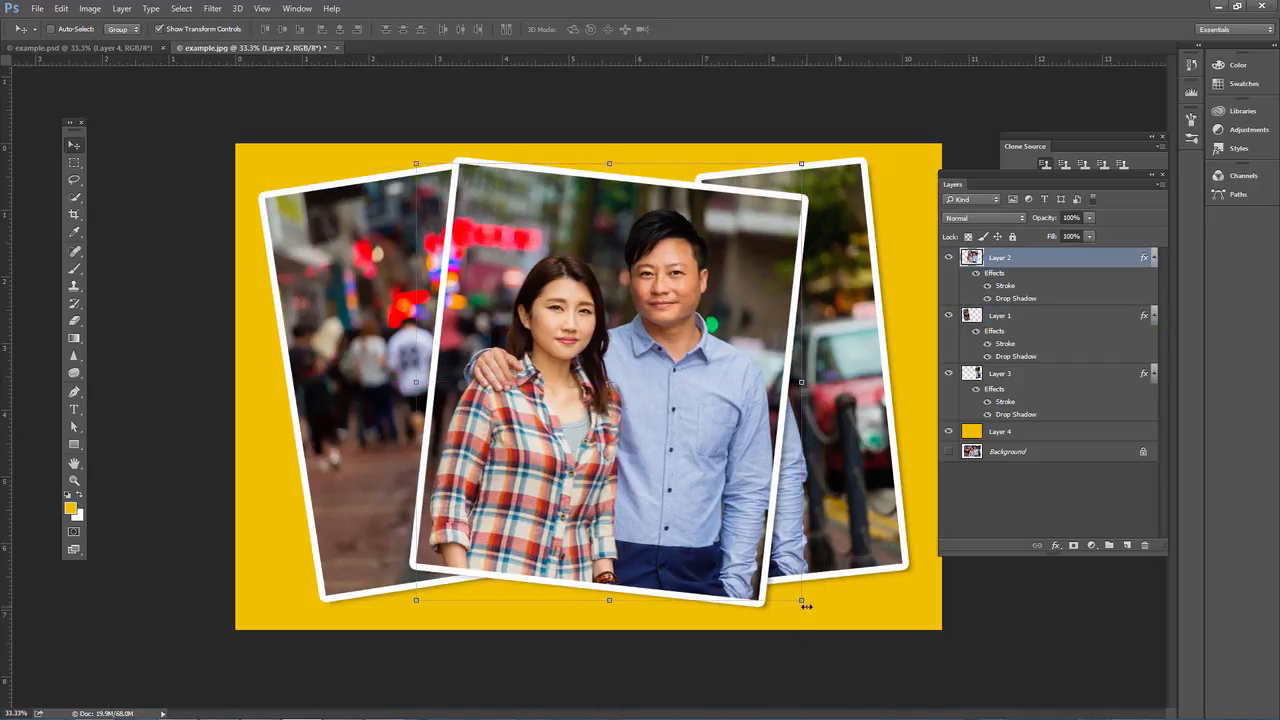
left_click_drag(810, 615, 829, 586)
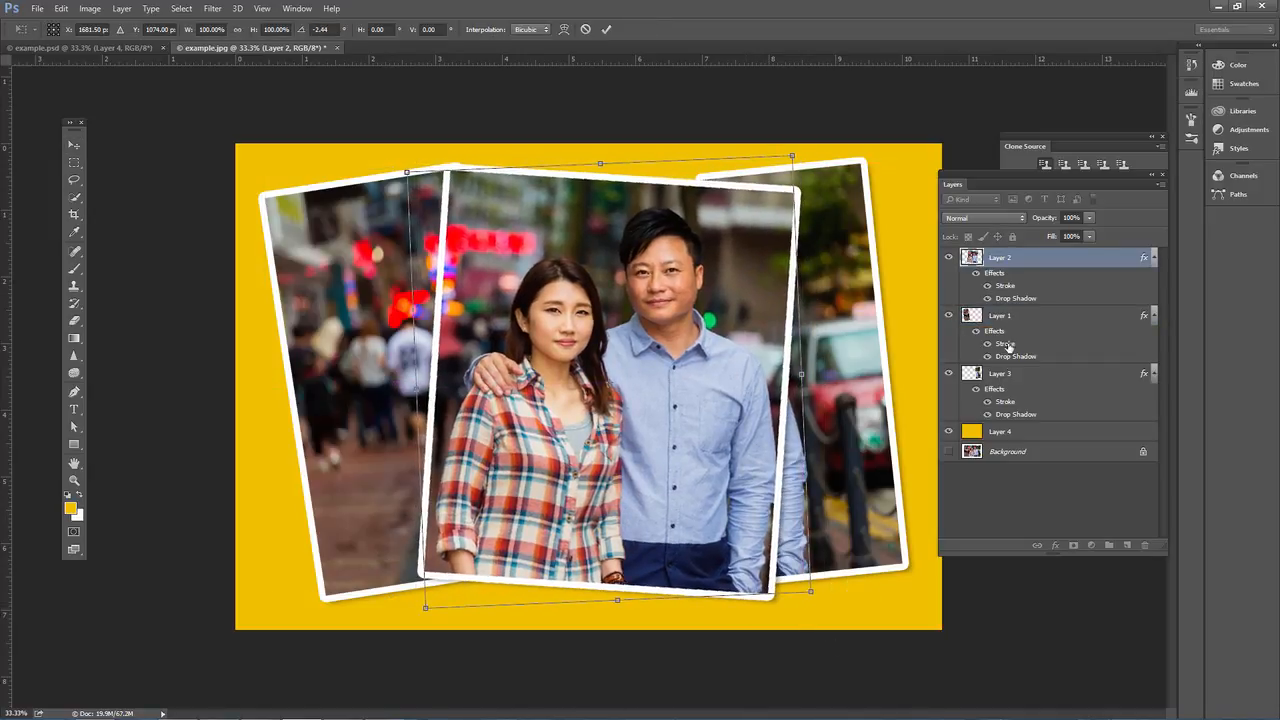
key("Return")
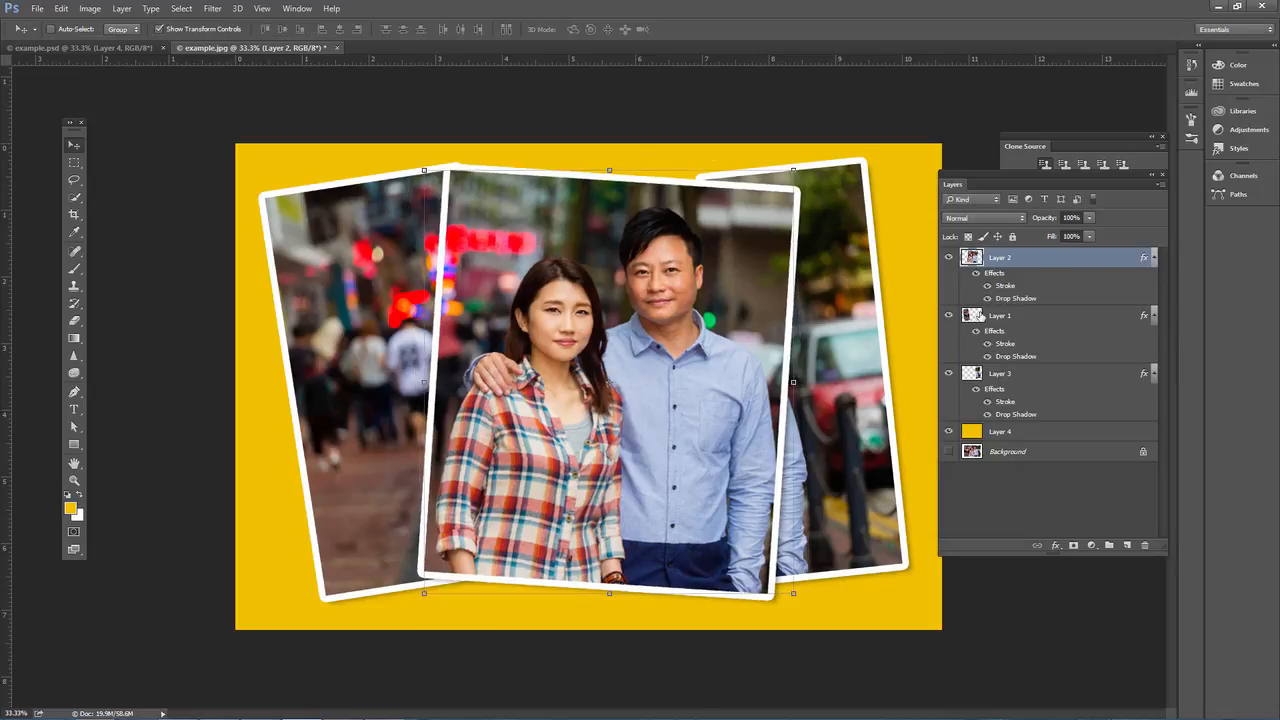
Compare the finished collage with the reference version in example.psd and return to example.jpg
left_click(104, 47)
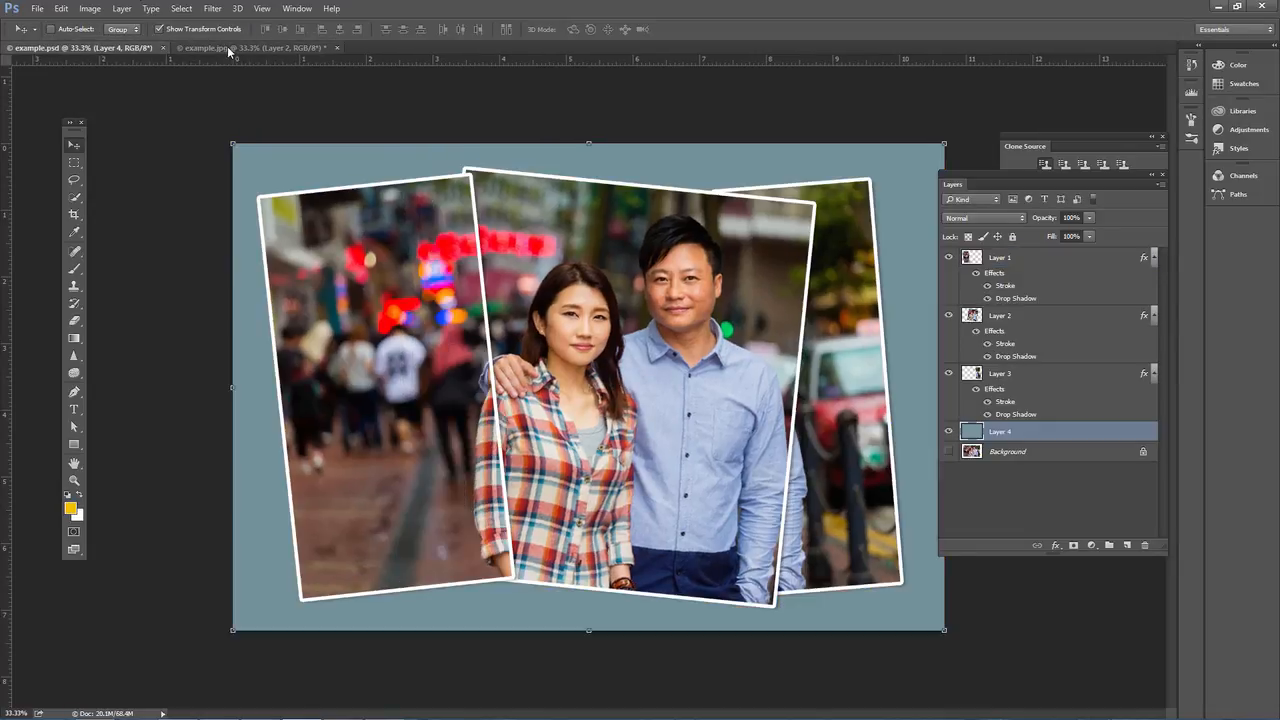
left_click(230, 50)
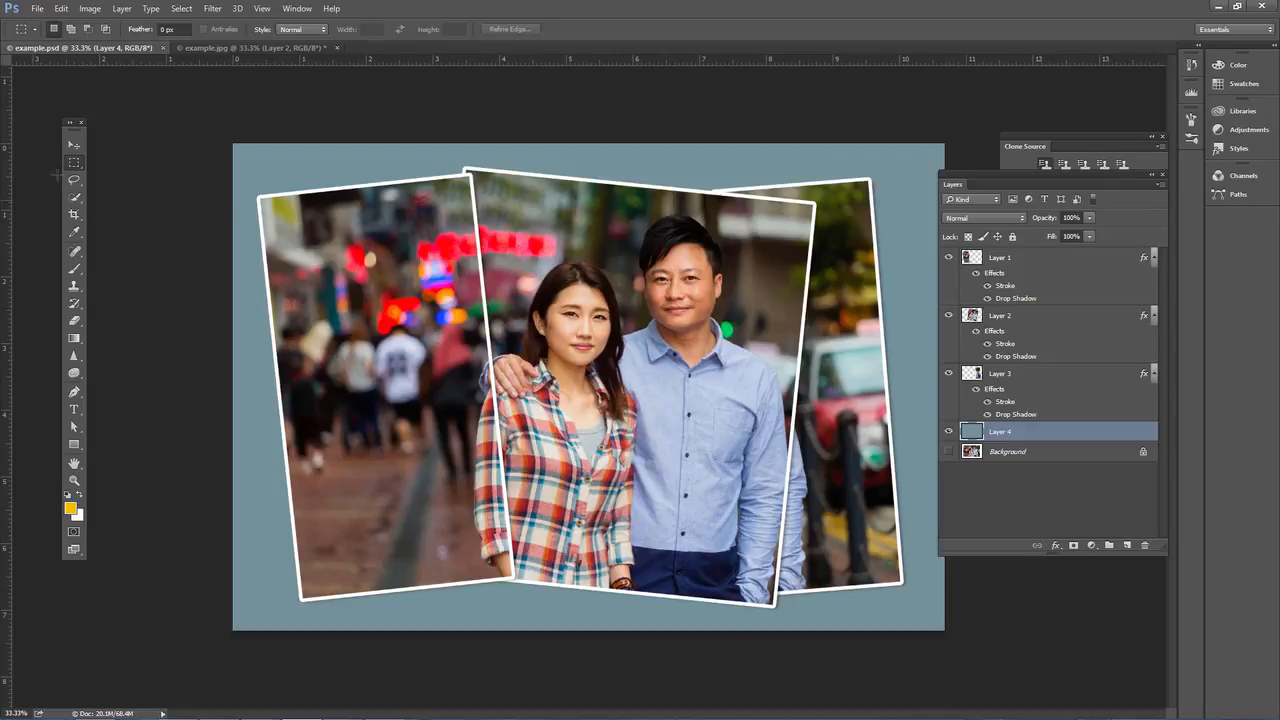
left_click(74, 145)
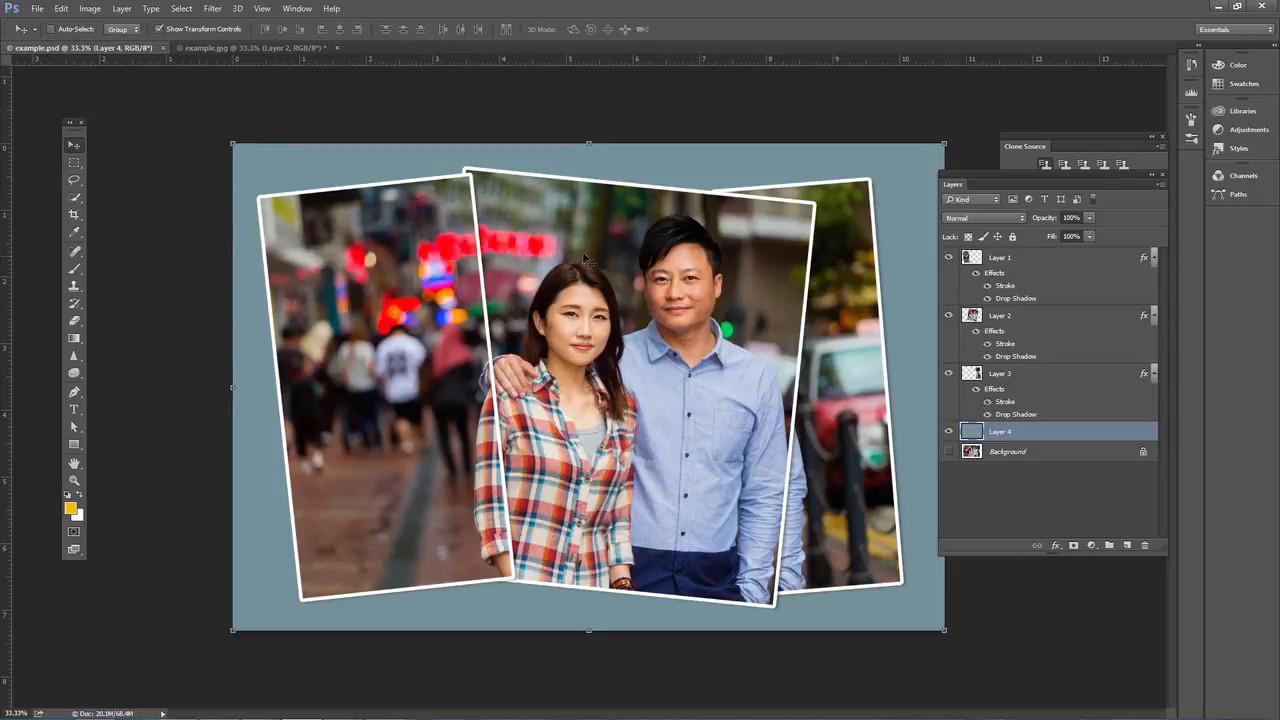
left_click(254, 46)
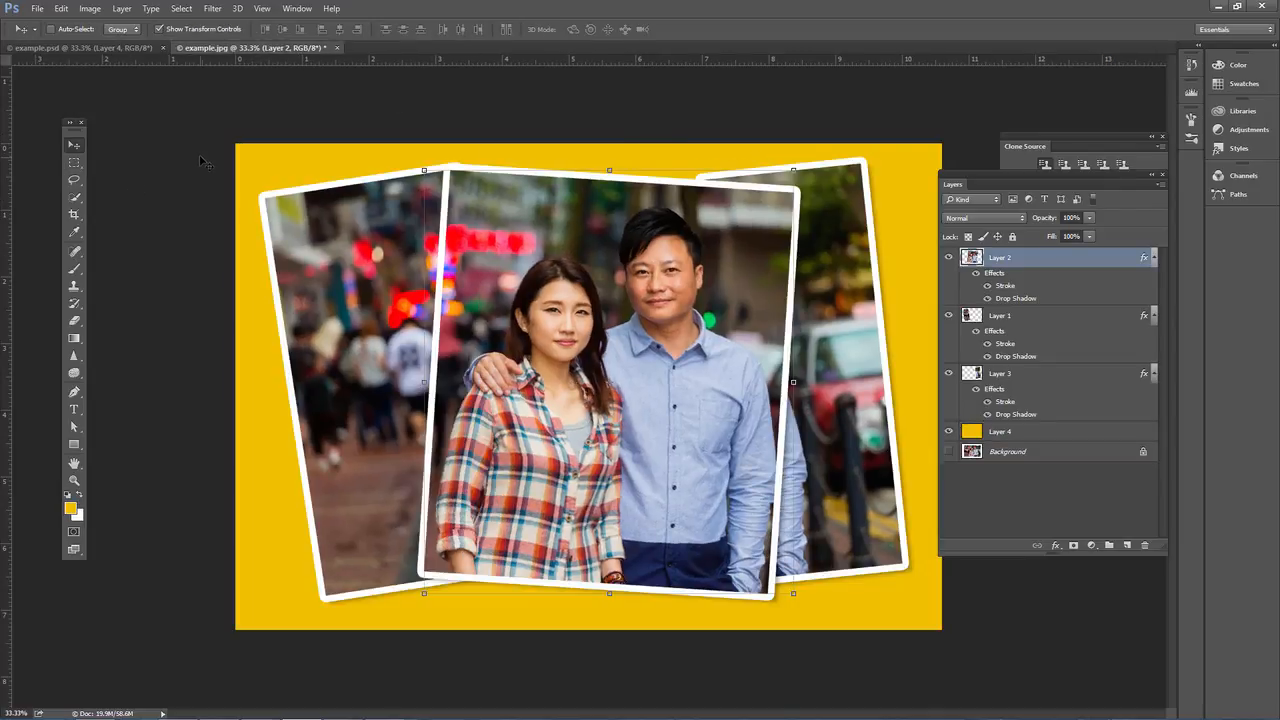